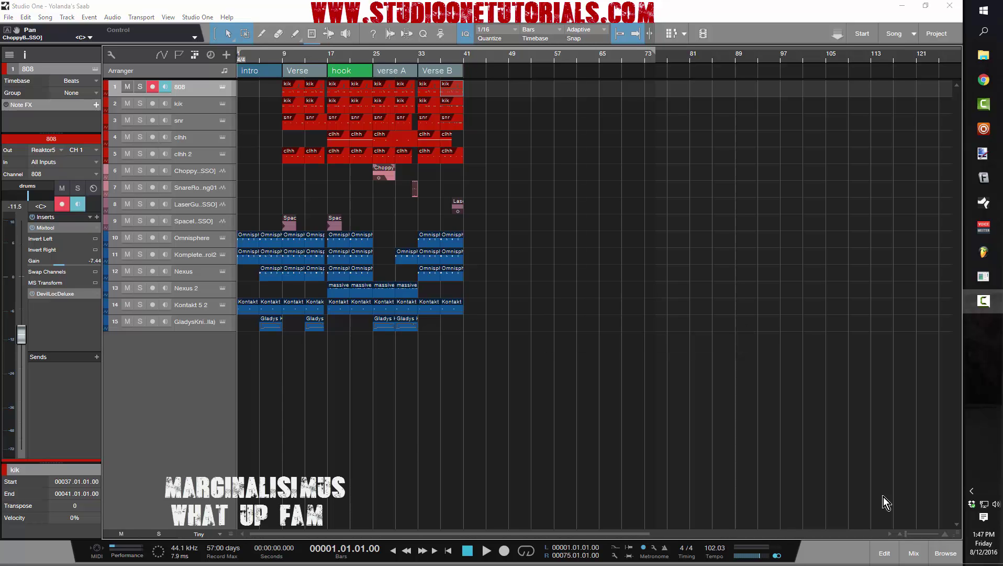
Bring up FL Studio's ReWire window from the Windows taskbar over the Studio One song
click(993, 257)
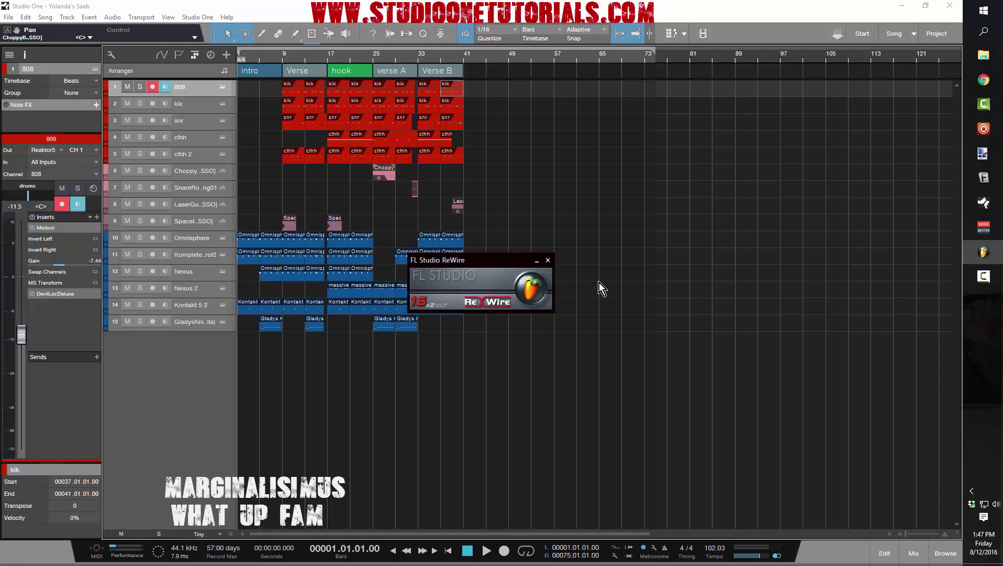
click(531, 286)
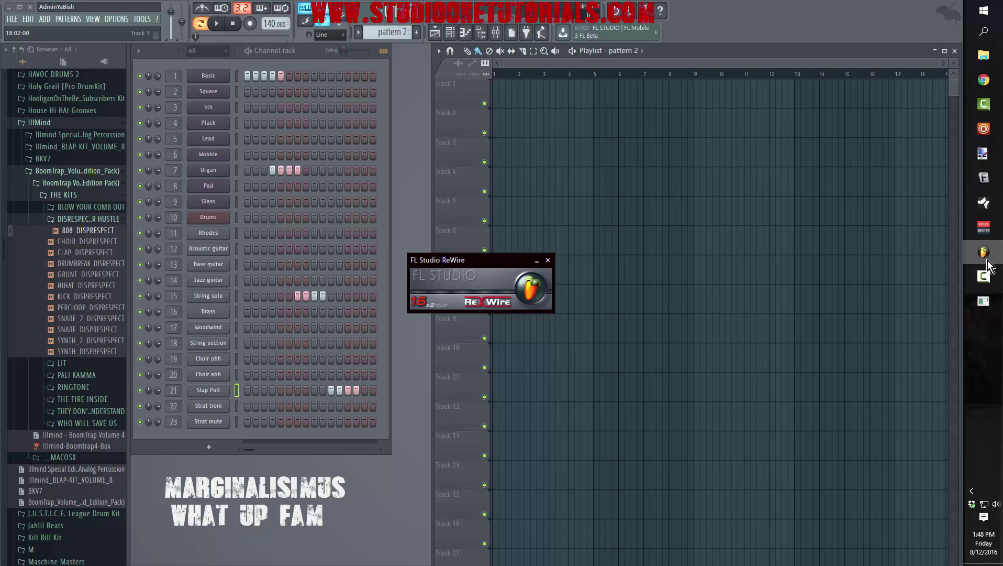
mouse_move(989, 261)
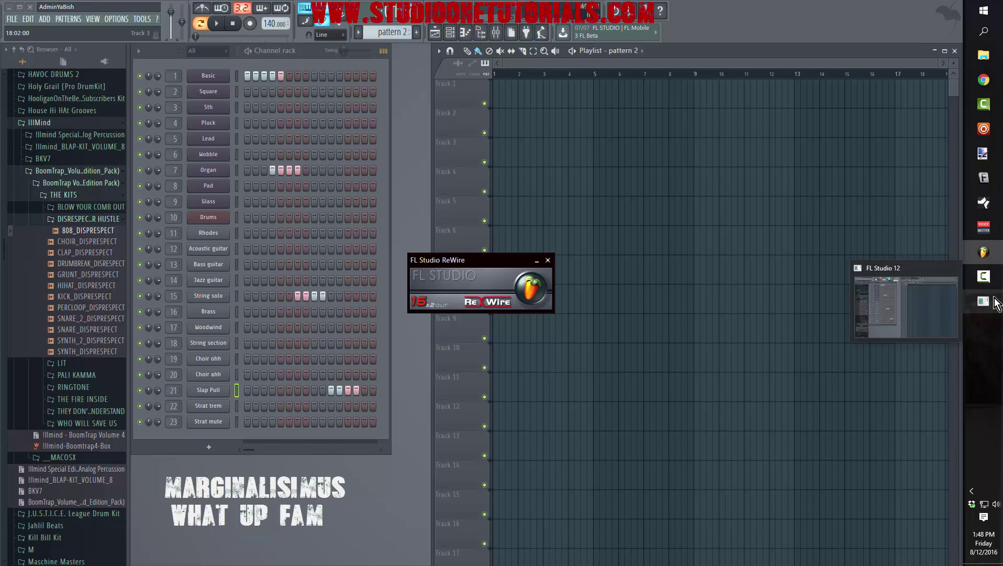
mouse_move(995, 243)
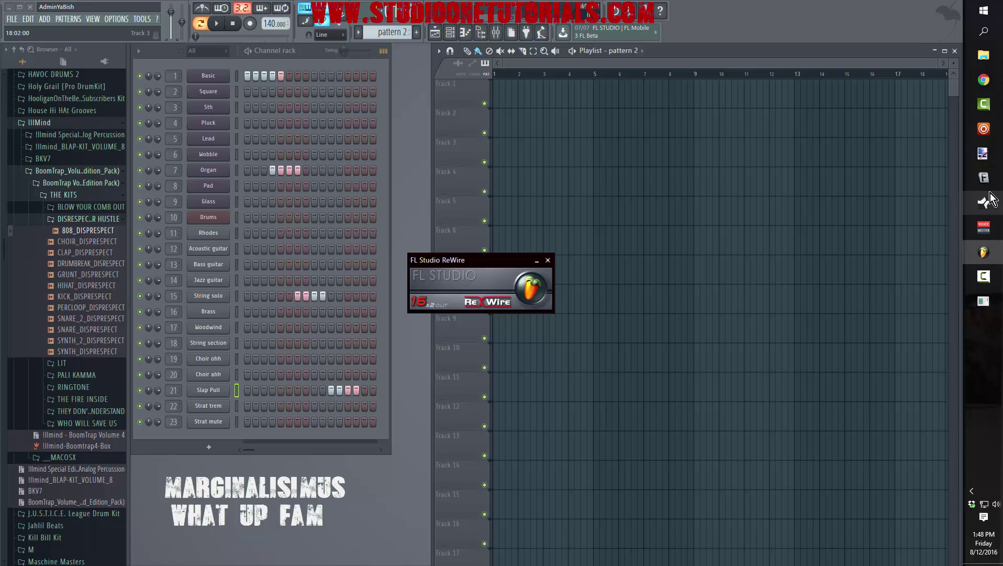
click(989, 207)
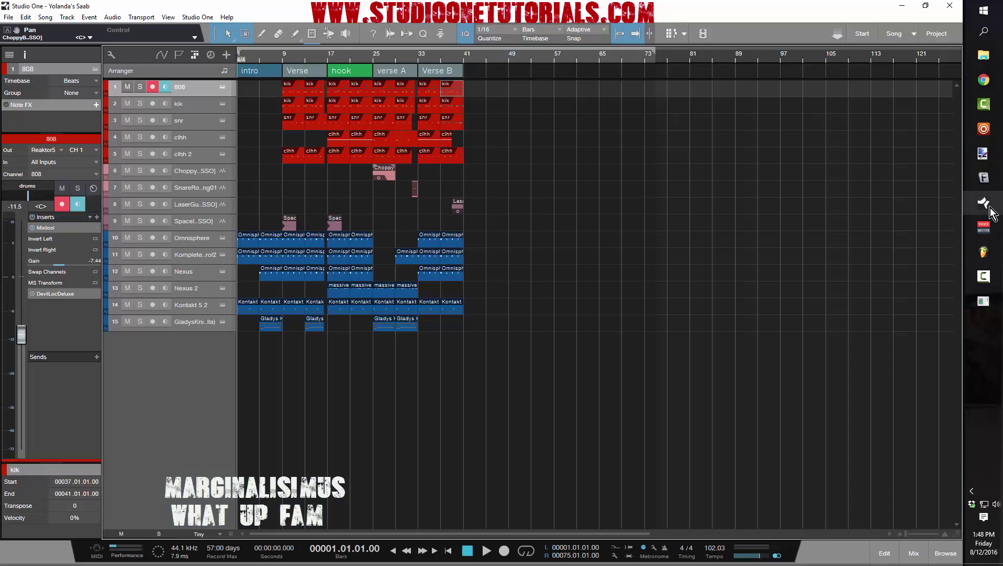
In FL Studio, draw Rhodes notes A4, G#4, F#5 and C#5 in pattern 2's piano roll
click(984, 301)
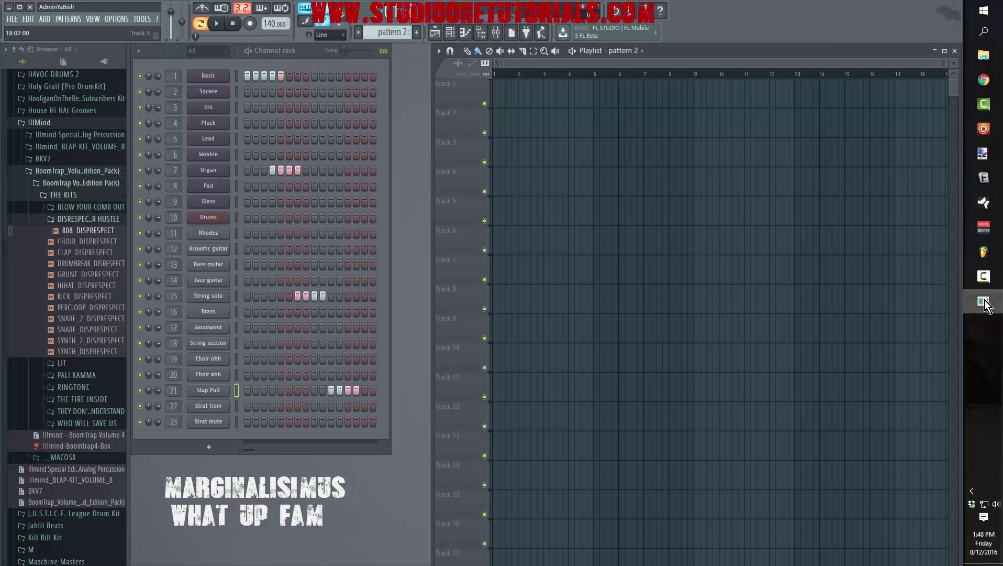
right_click(225, 239)
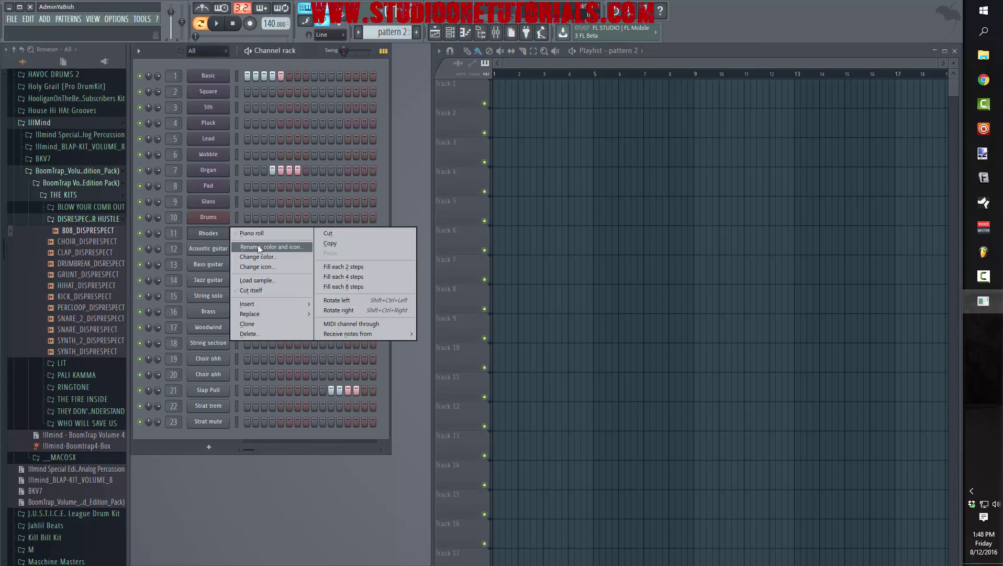
click(271, 233)
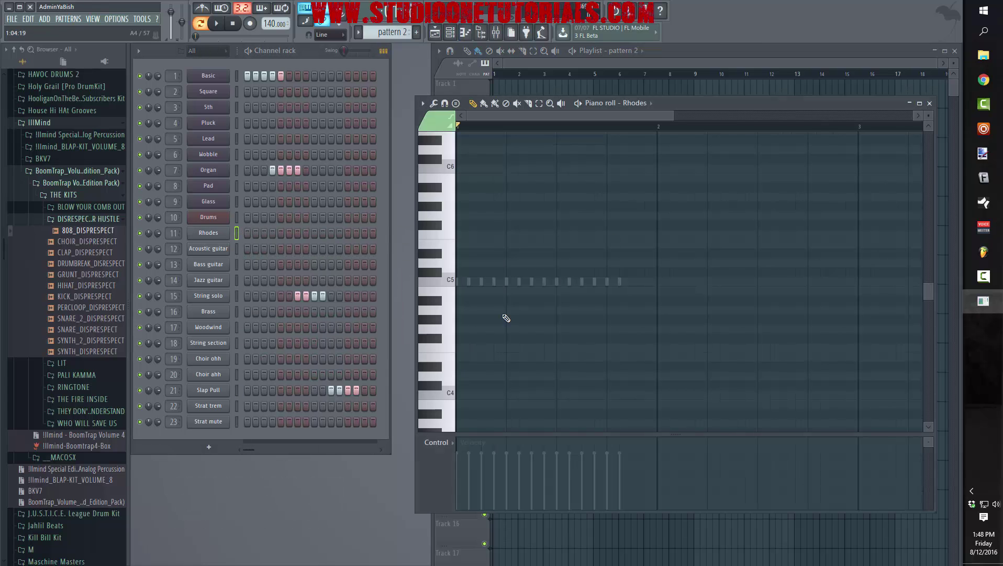
click(489, 310)
click(561, 320)
click(585, 225)
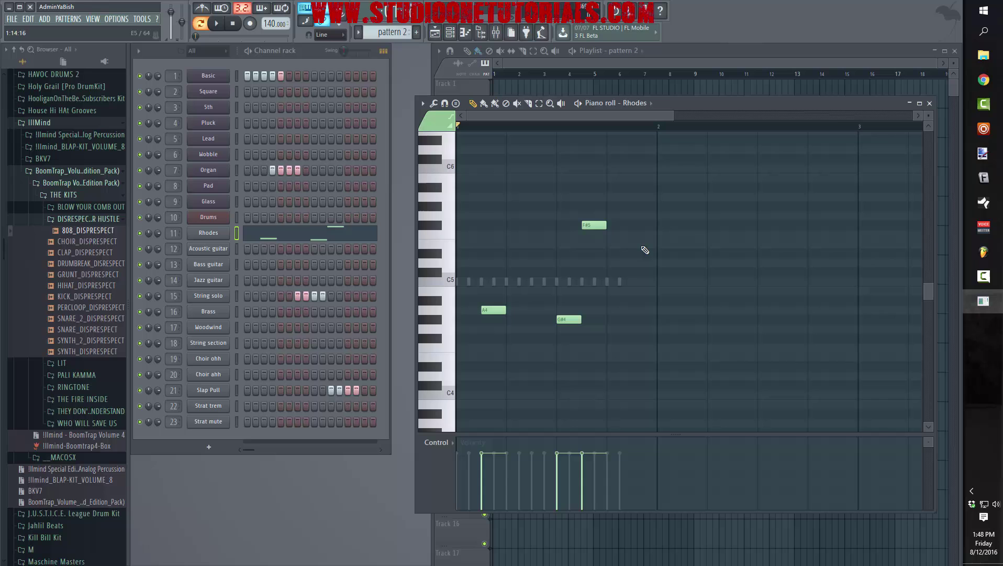
click(631, 272)
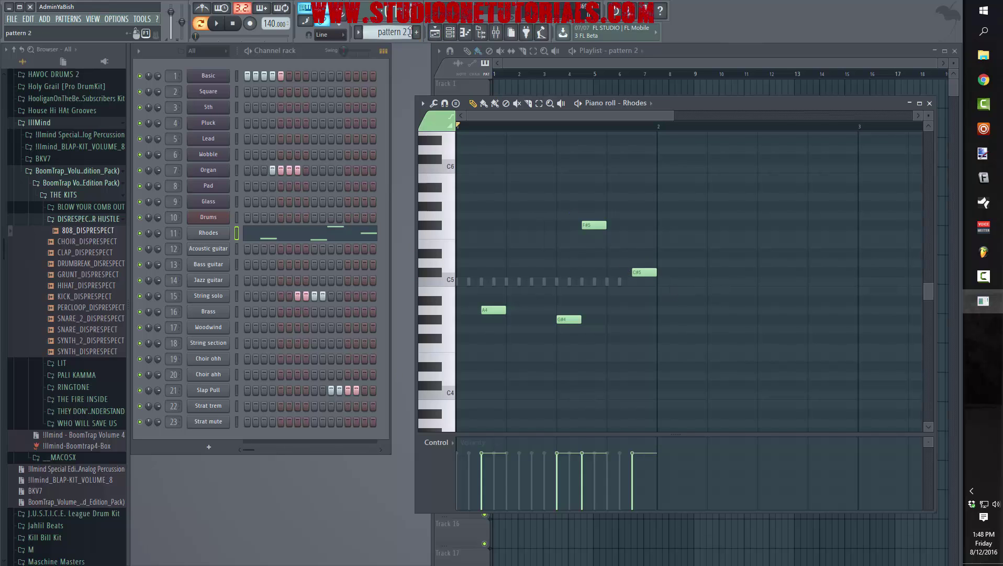
Create a new pattern named 'patt 3' with notes D#5, F#4, C#5 and F#4
click(418, 33)
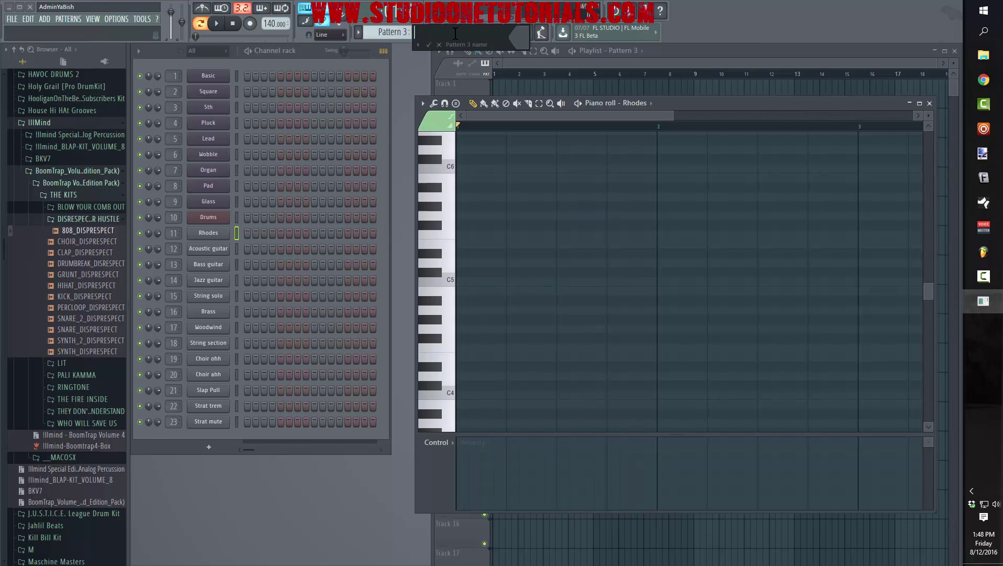
text(patt 3)
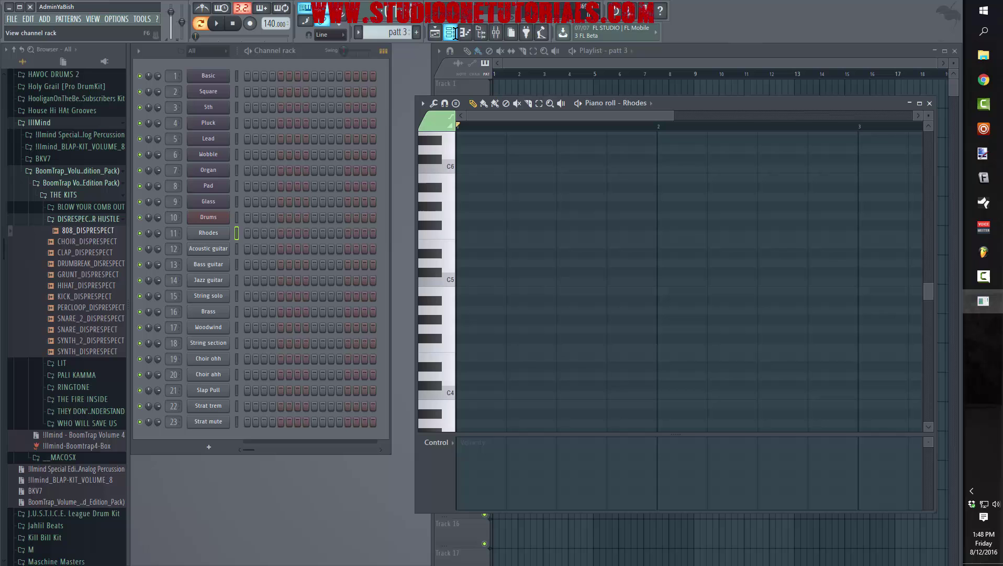
key(Return)
click(477, 253)
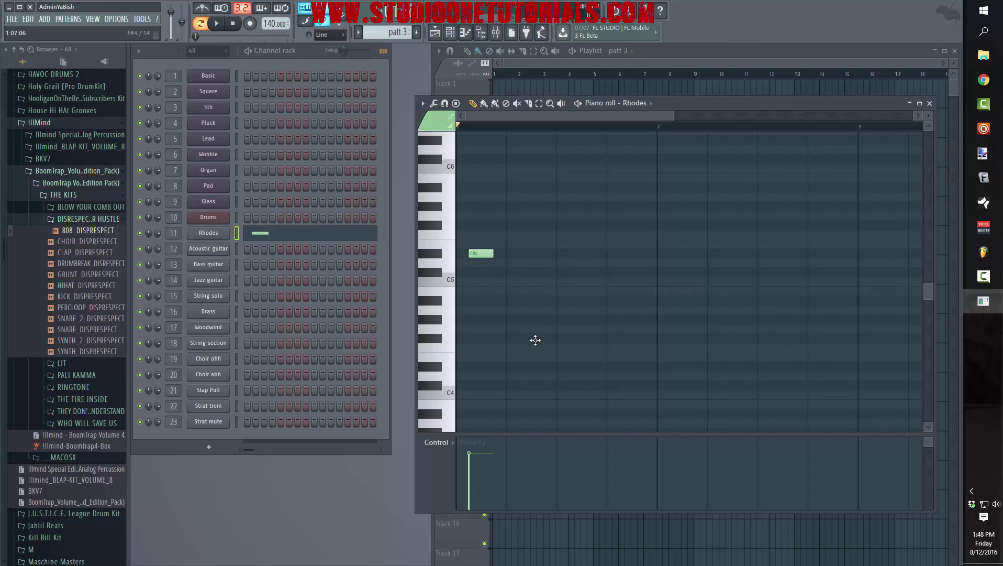
click(535, 338)
click(620, 272)
click(640, 337)
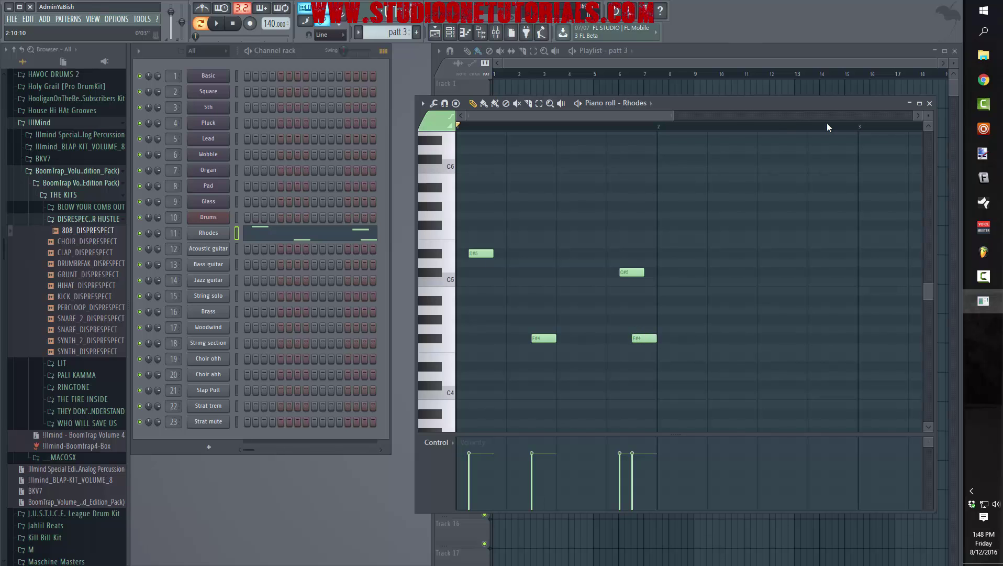
Collapse the piano roll, expand it to check the notes, then collapse it again
click(910, 104)
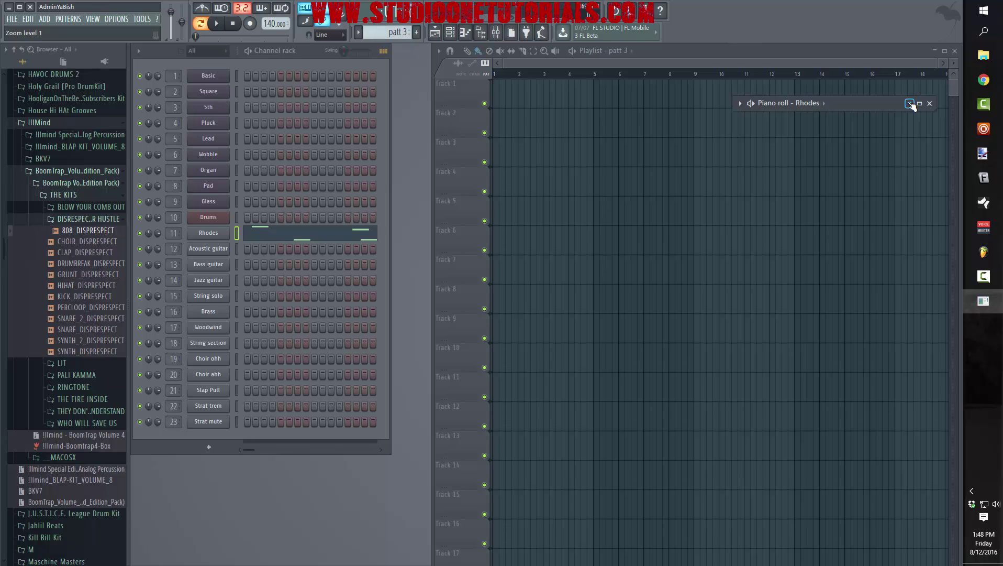
click(910, 105)
click(911, 104)
Expand the Rhodes piano roll again and move it down below the playlist
click(910, 104)
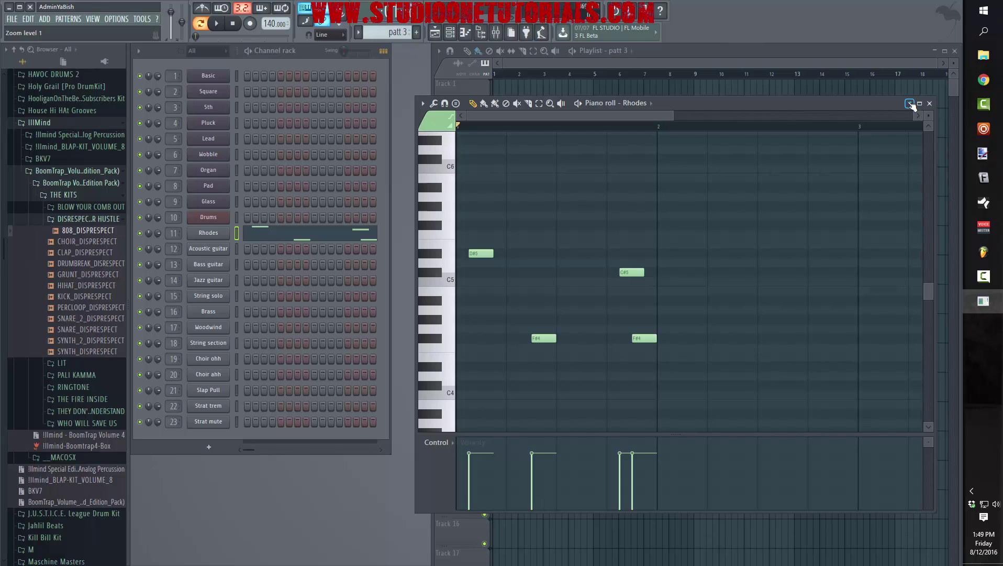
drag(775, 105, 727, 350)
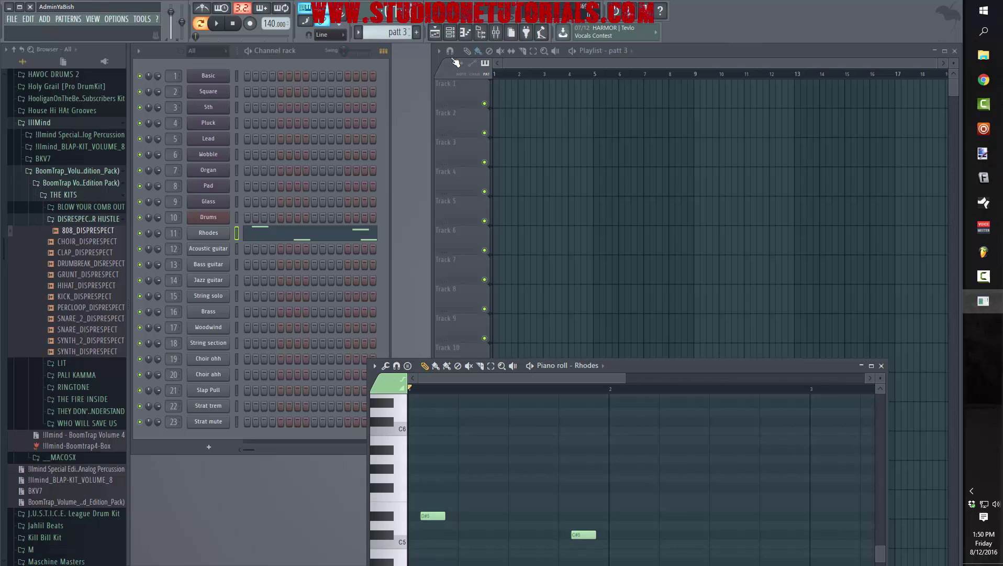
Paint patt 3 clips on Track 1 through bar 7 and pattern 2 clips on Track 2 from bar 9
click(504, 94)
click(533, 97)
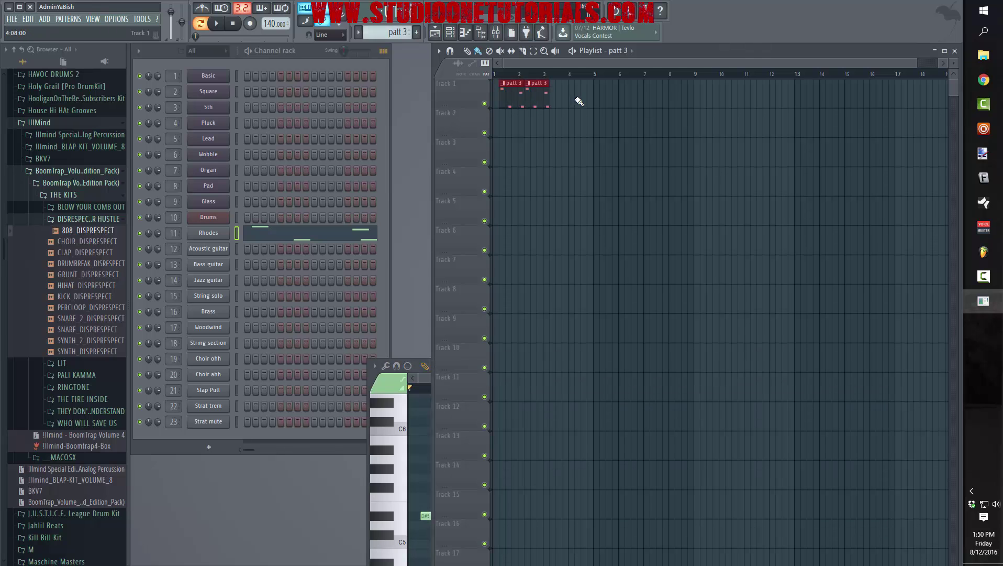
mouse_move(576, 97)
mouse_down()
mouse_move(565, 89)
mouse_move(665, 101)
mouse_up()
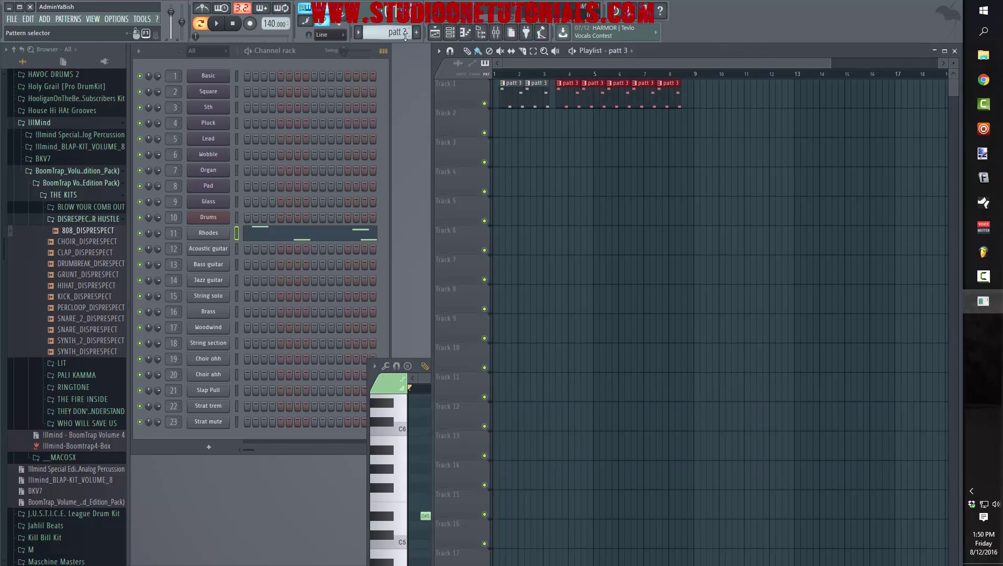
click(359, 33)
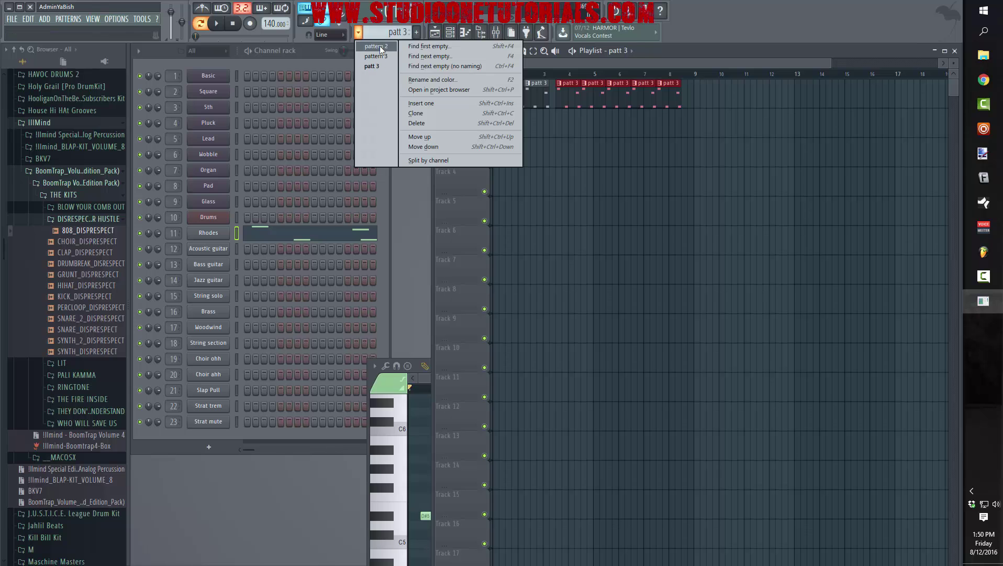
click(376, 46)
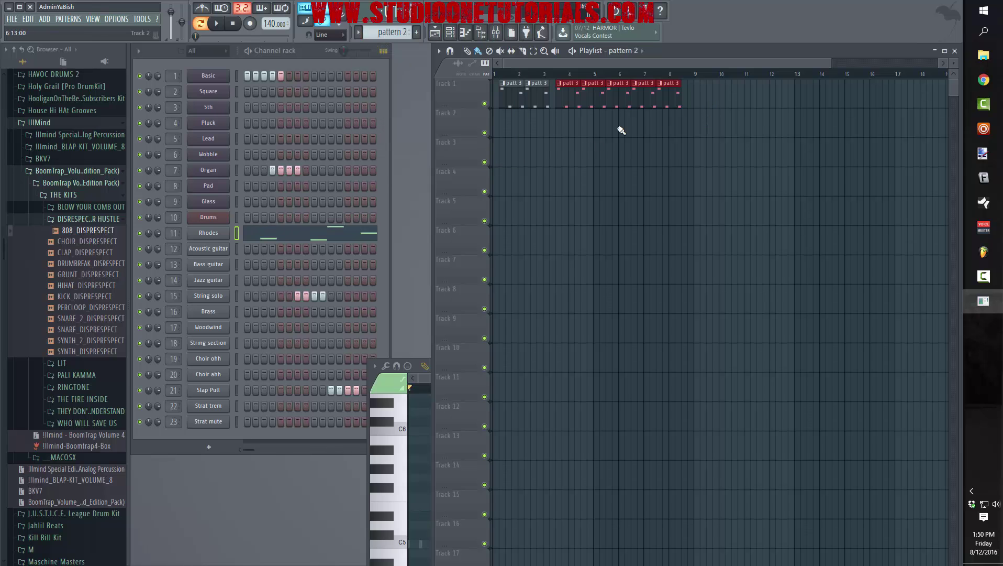
drag(696, 130, 825, 129)
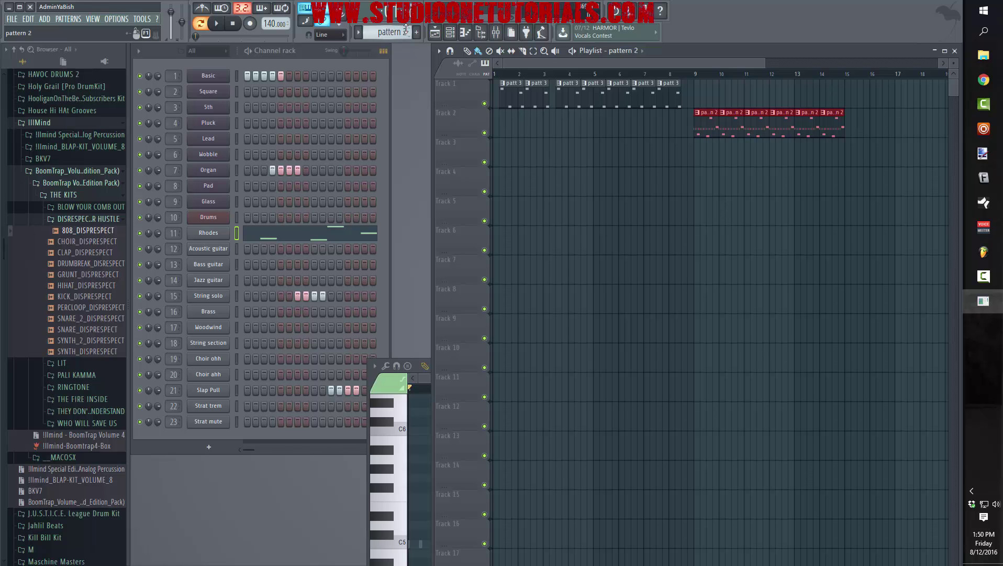
Minimize FL Studio and close its ReWire window in Studio One
click(16, 8)
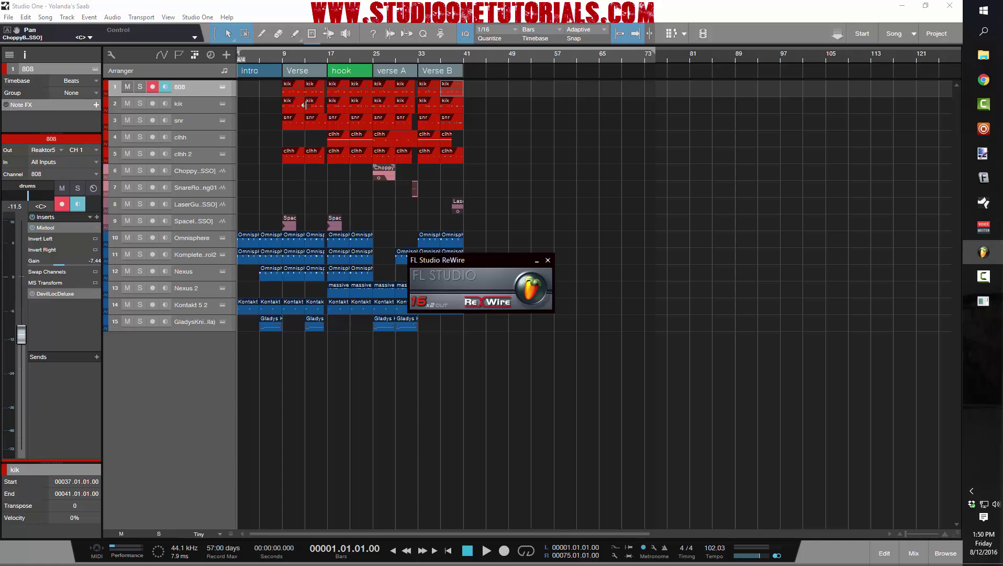
click(547, 260)
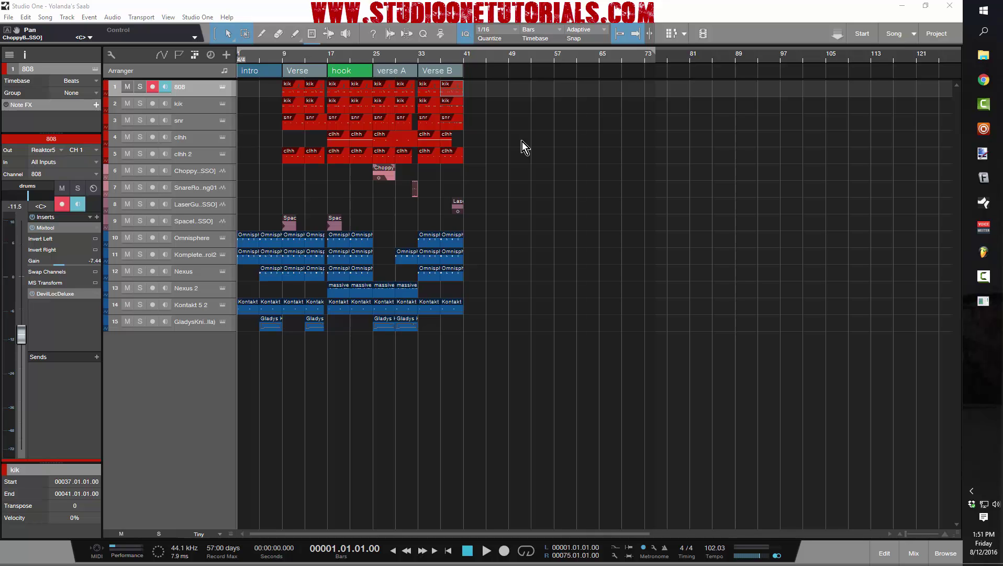
Create a long Omnisphere part starting at bar 45 and set the loop range to begin there
double_click(492, 240)
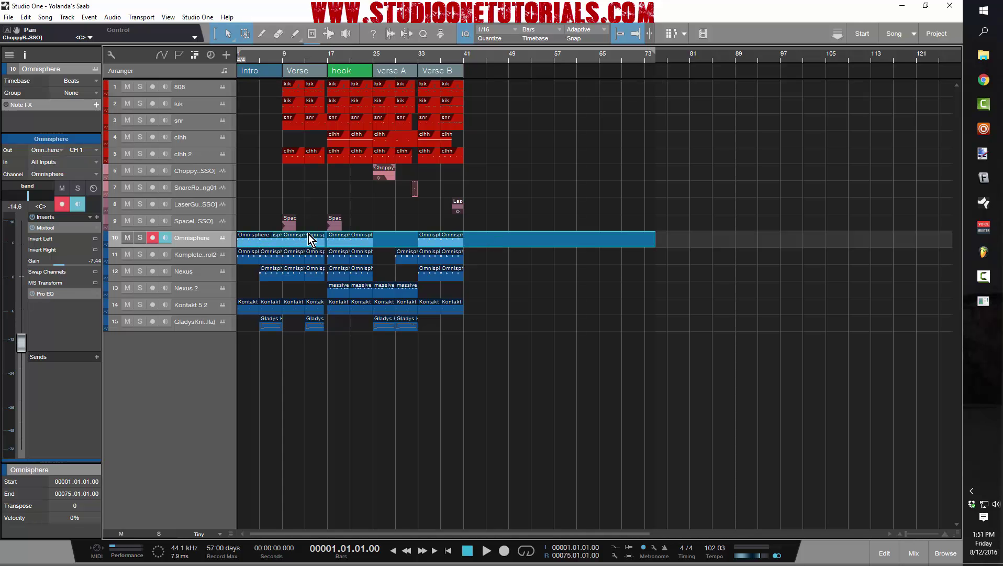
drag(237, 239, 487, 238)
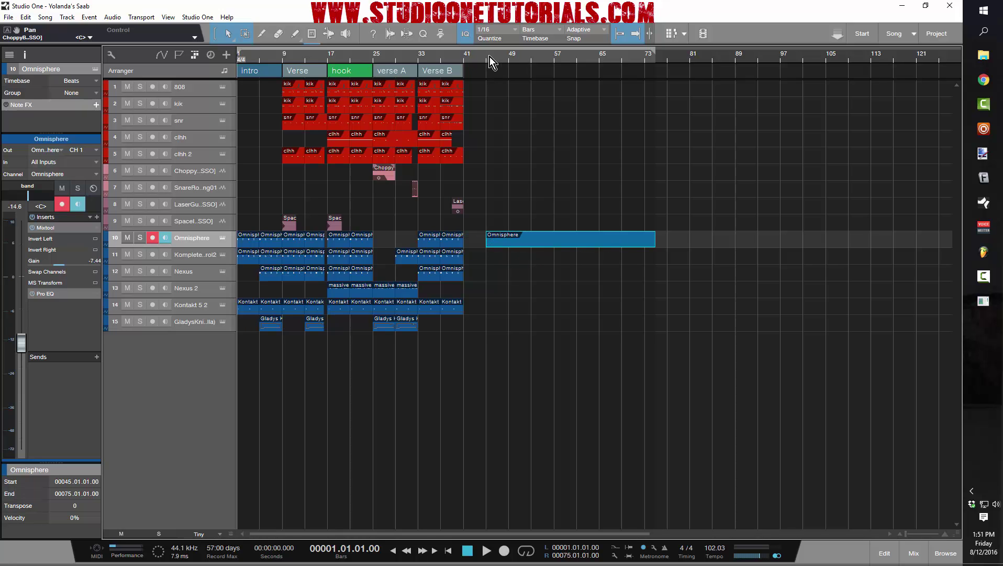
mouse_move(242, 53)
mouse_down()
mouse_move(550, 78)
mouse_move(485, 85)
mouse_up()
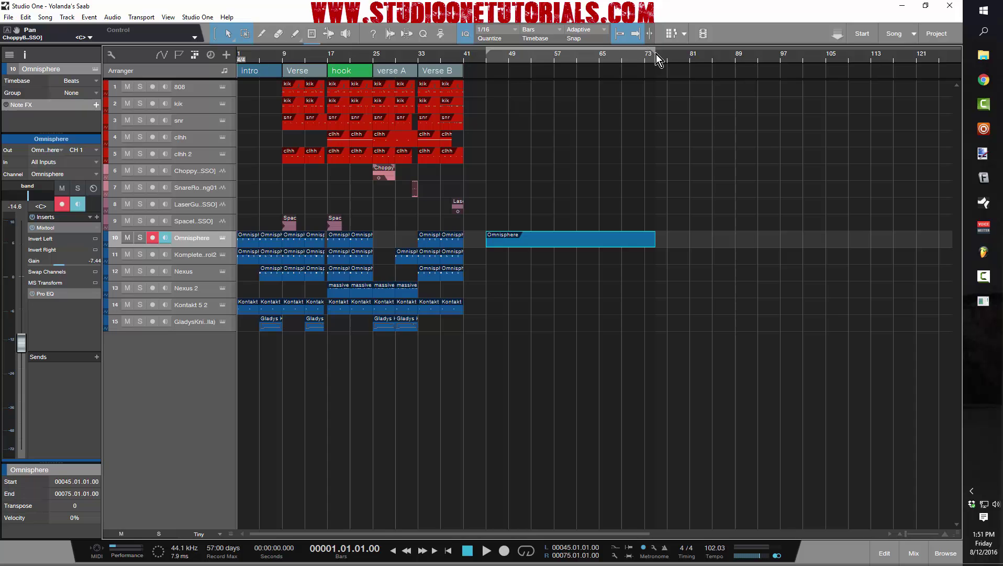
drag(654, 65, 609, 54)
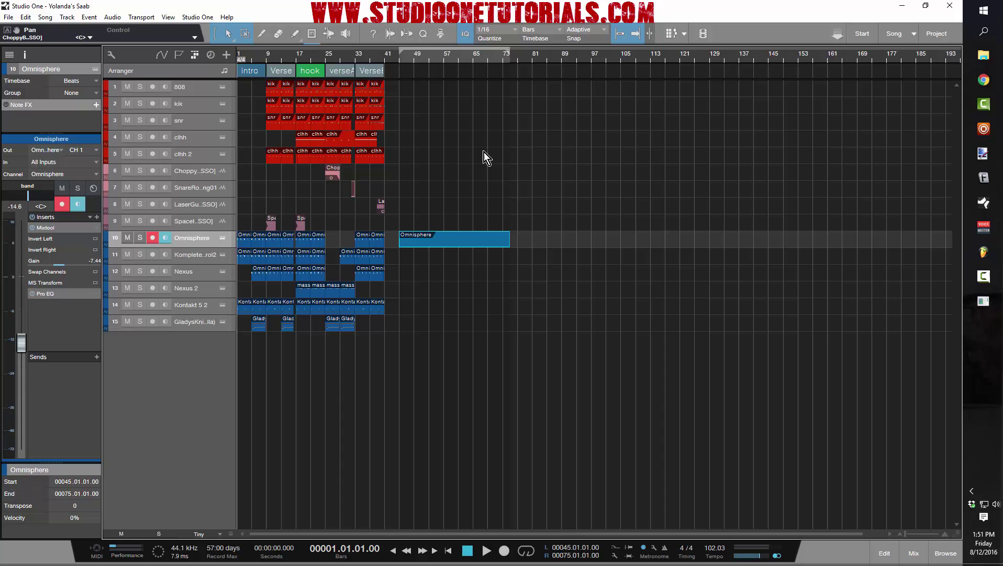
Delete the long Omnisphere event and create an empty Omnisphere part at bars 45–49
right_click(458, 238)
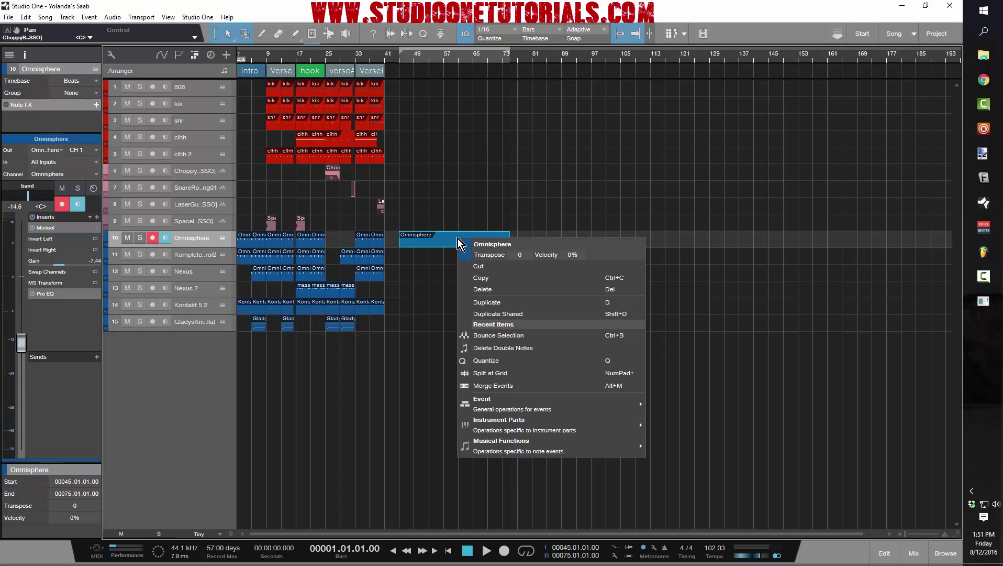
click(487, 290)
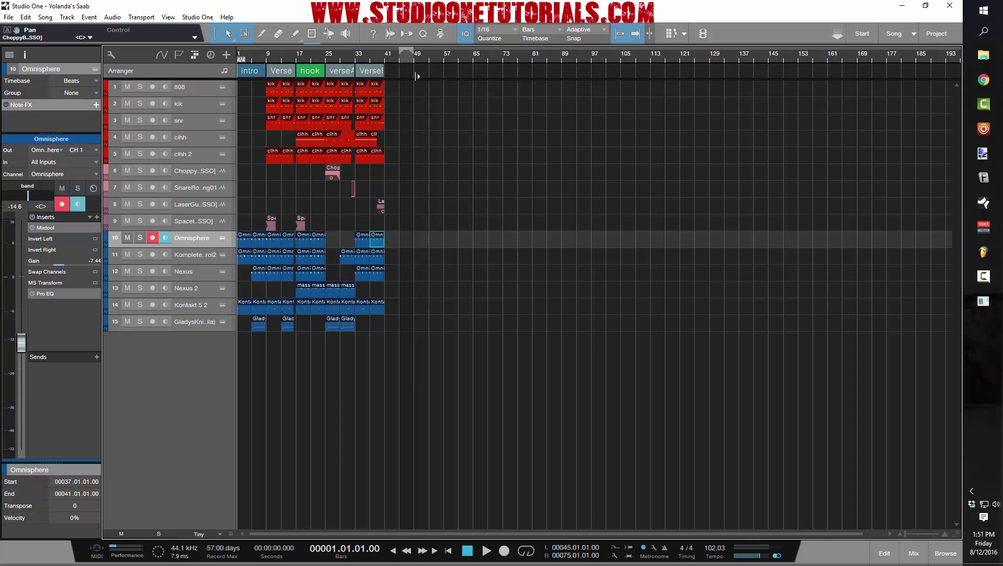
drag(407, 59, 408, 83)
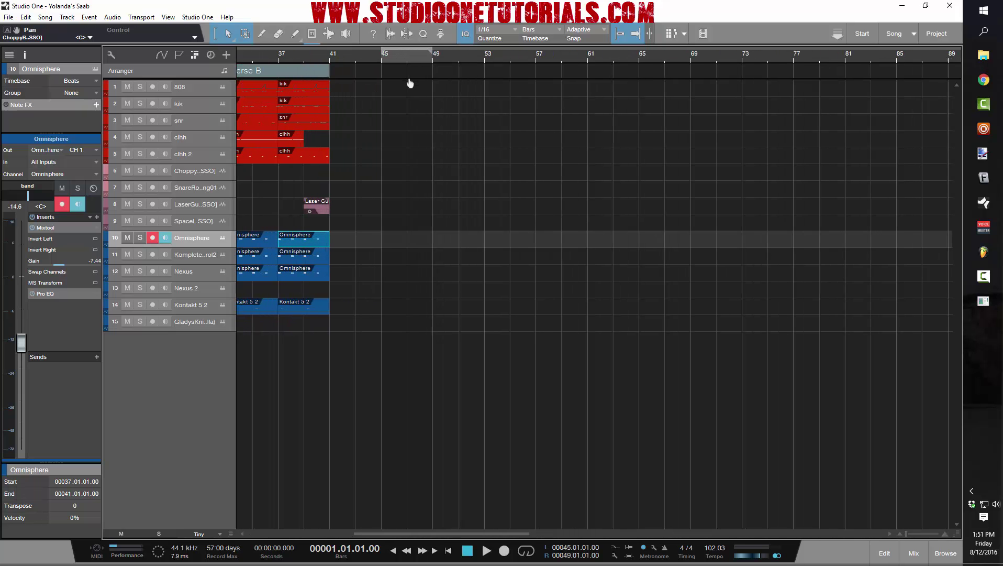
double_click(395, 243)
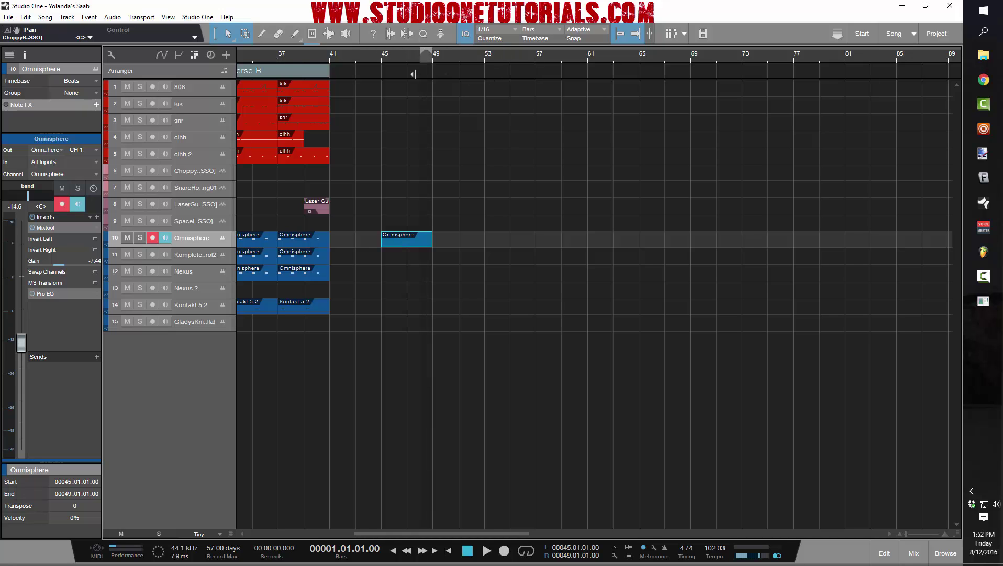
Draw a D#3–F#3–A#3 chord at bar 45, shorten it to three beats, and repeat it across the bars
double_click(390, 238)
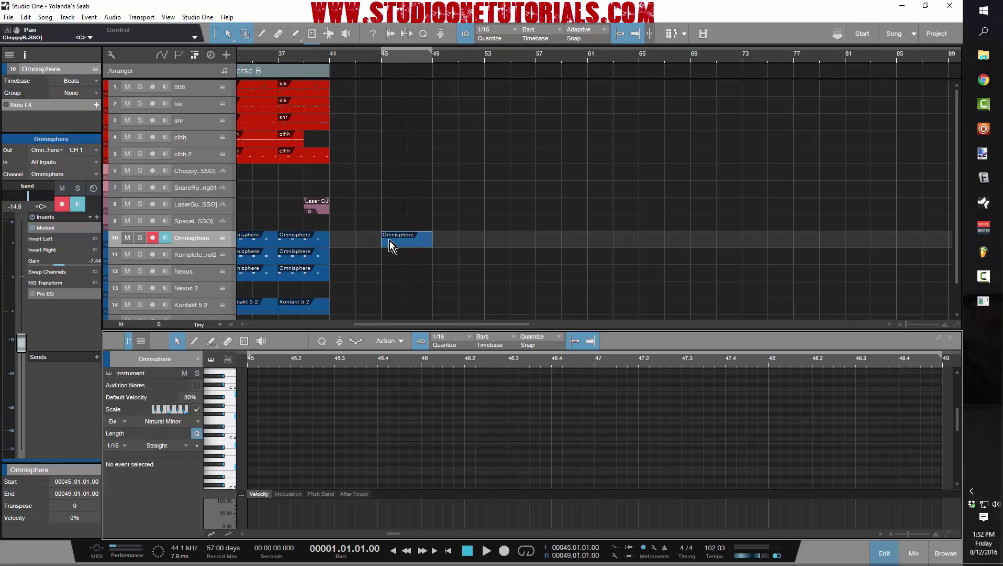
click(252, 445)
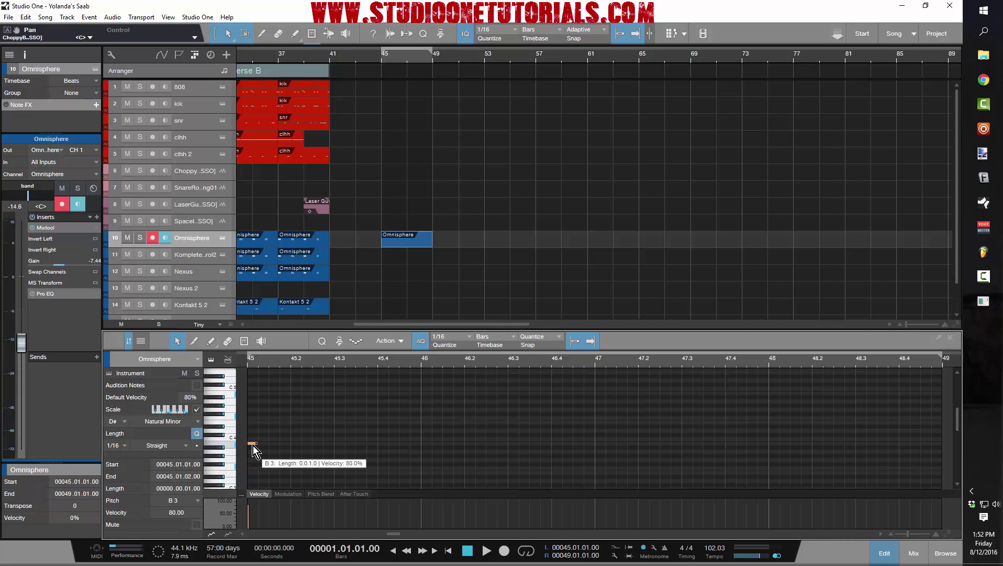
drag(253, 445, 420, 478)
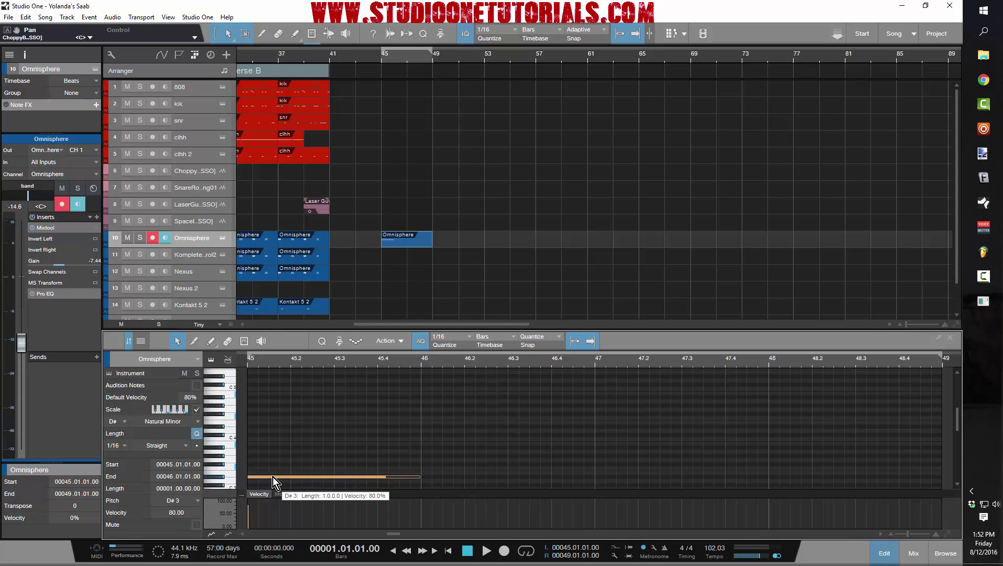
drag(273, 476, 274, 449)
scroll(427, 435, down, 2)
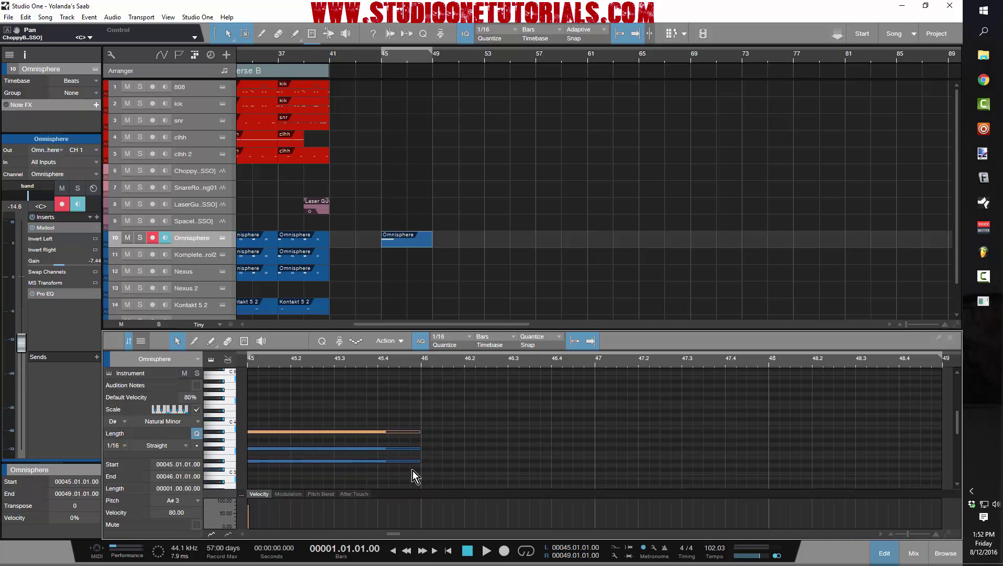
click(412, 470)
key(ctrl+a)
drag(419, 461, 378, 464)
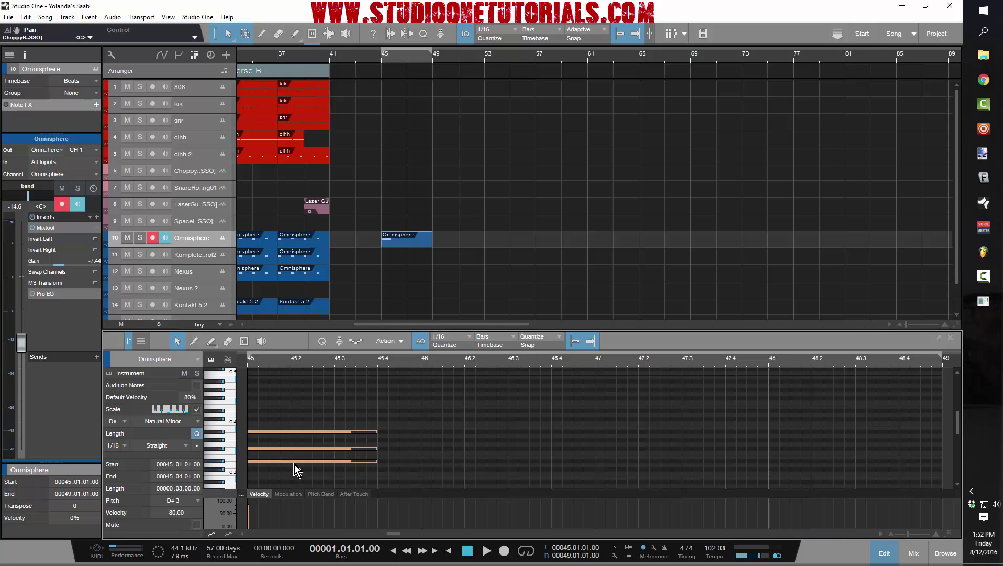
key(d)
key(d)
key(d)
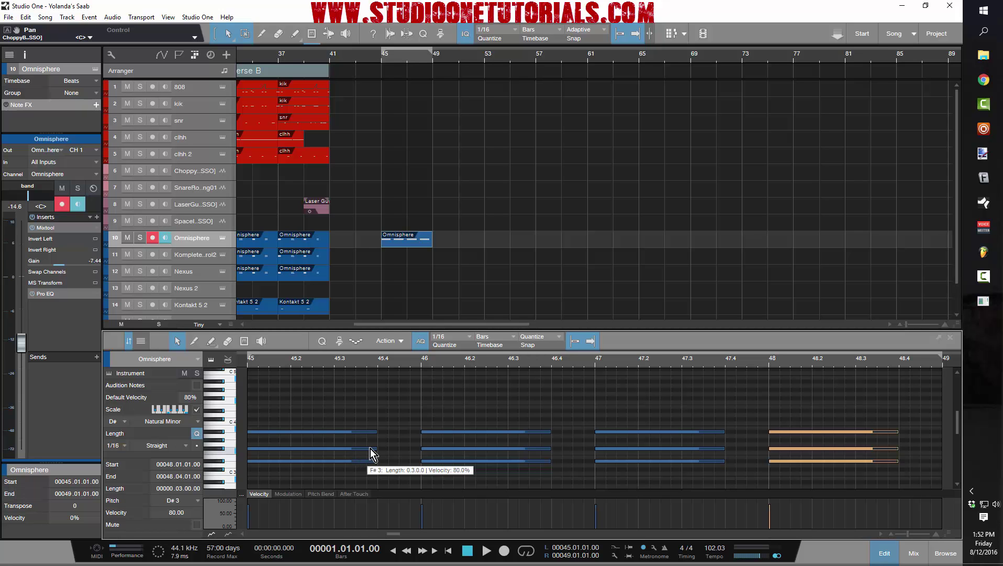
Adjust the chord notes in bars 46, 47 and 48 to form a progression
click(509, 384)
drag(464, 433, 464, 426)
click(462, 448)
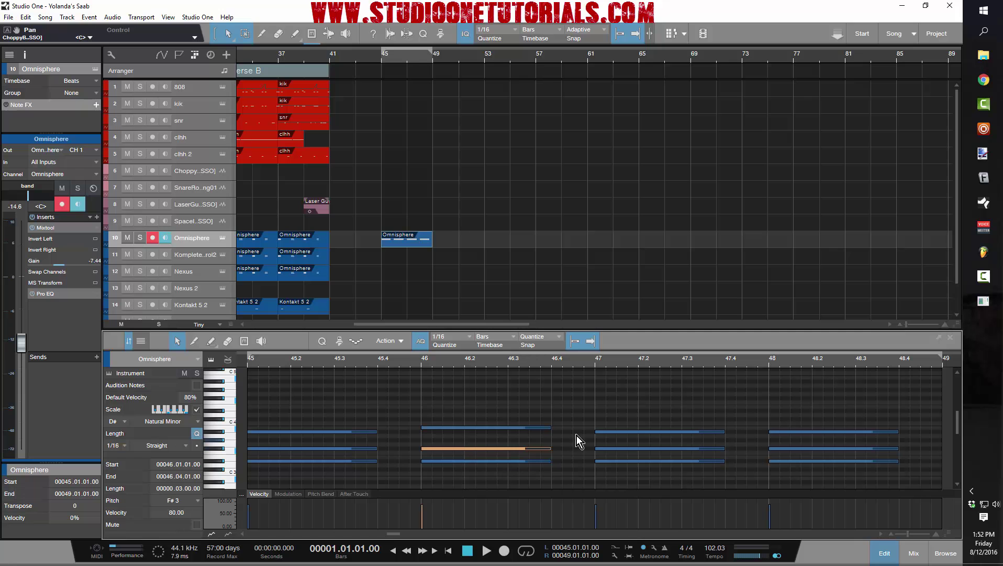
drag(627, 430, 625, 440)
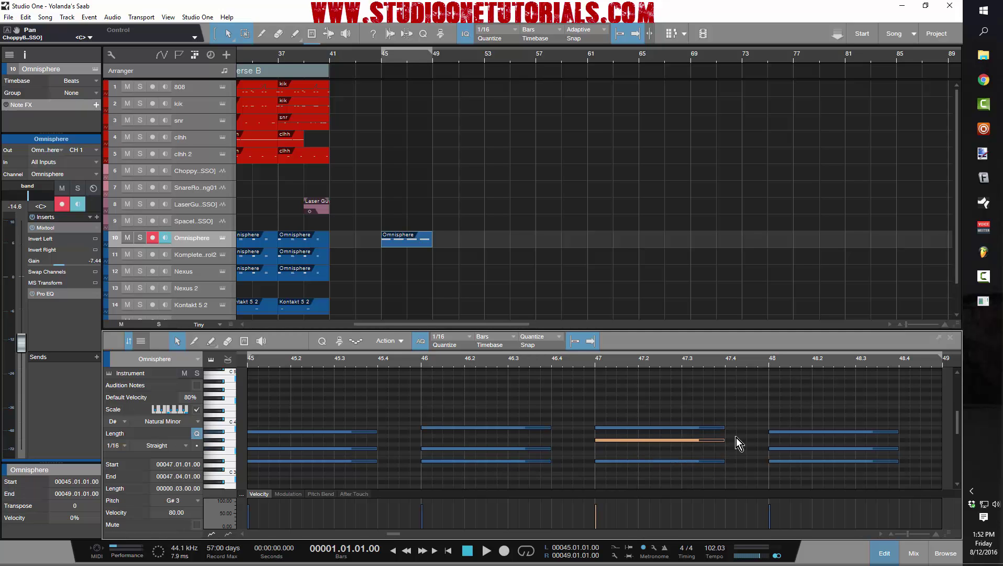
drag(783, 460, 778, 435)
click(782, 448)
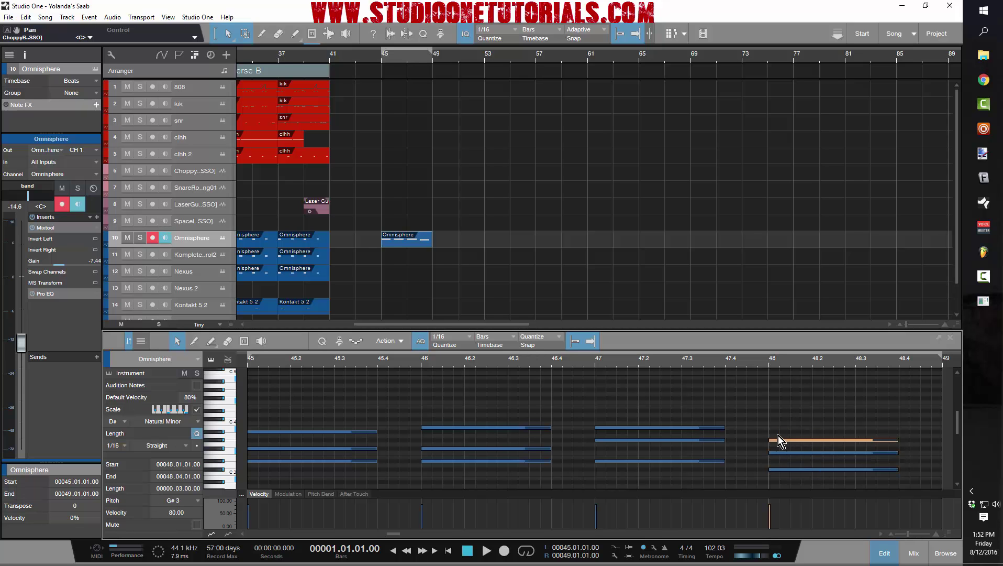
Play the progression from bar 45, stop, and loop bars 45–49
click(249, 366)
key(space)
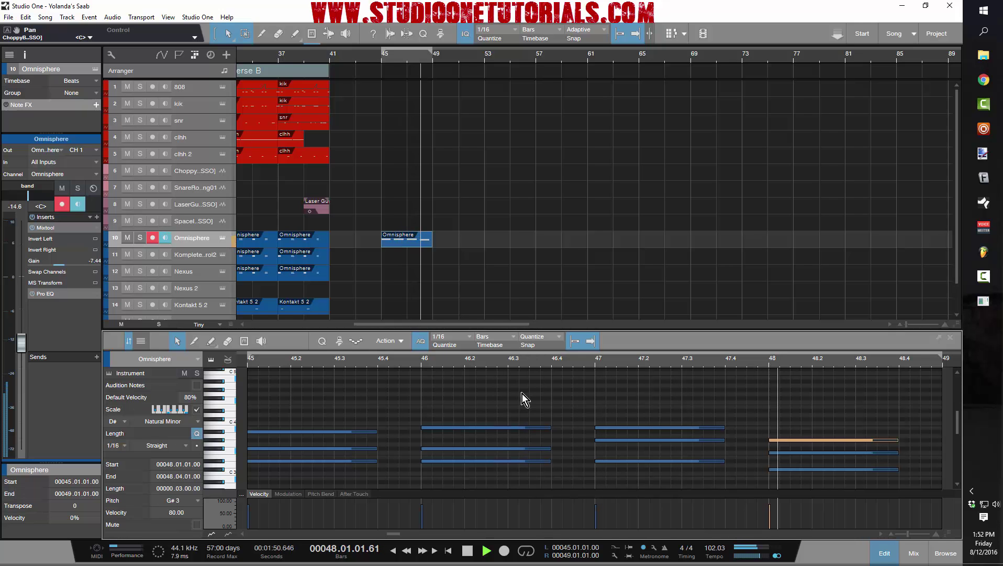
key(space)
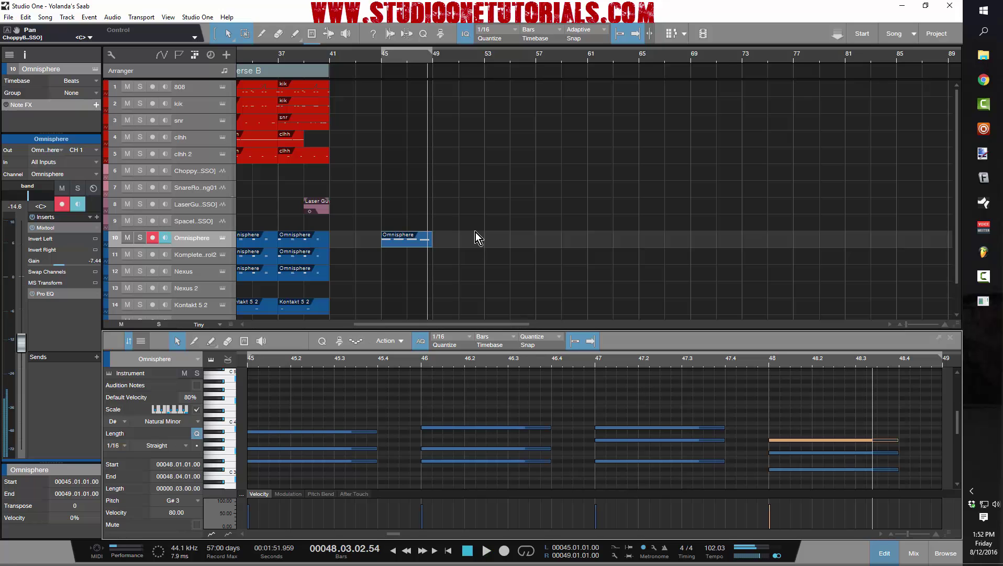
key(slash)
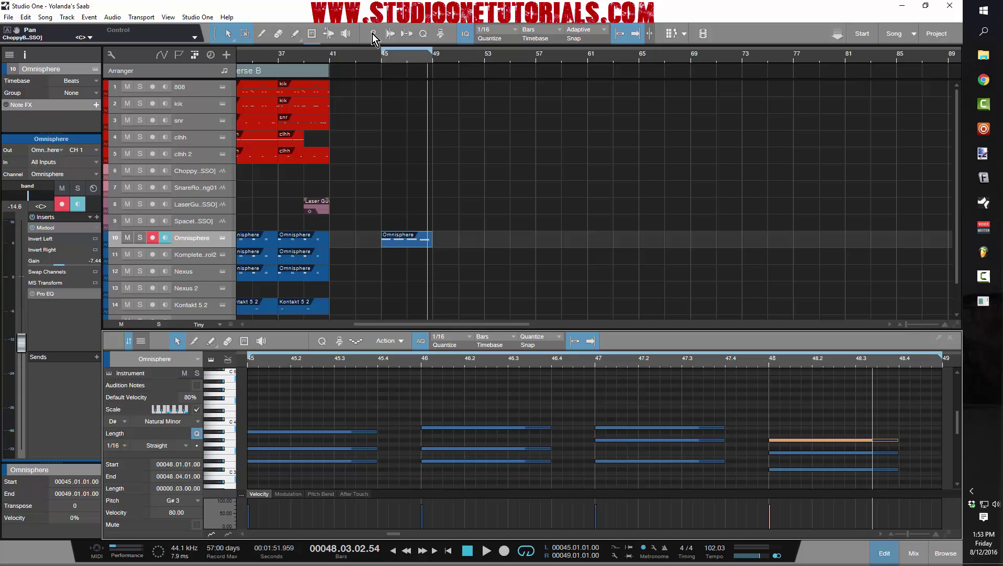
Move the loop to bars 49–53, add a part there, and build a long chord from C#3 and F3 at bar 49
mouse_move(382, 50)
mouse_down()
mouse_move(456, 56)
mouse_move(486, 77)
mouse_up()
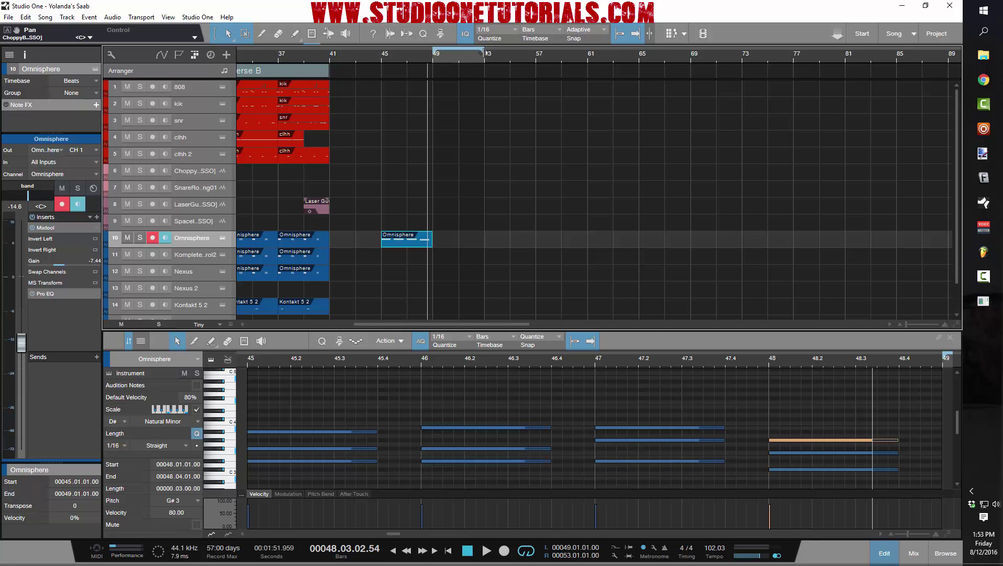
key(d)
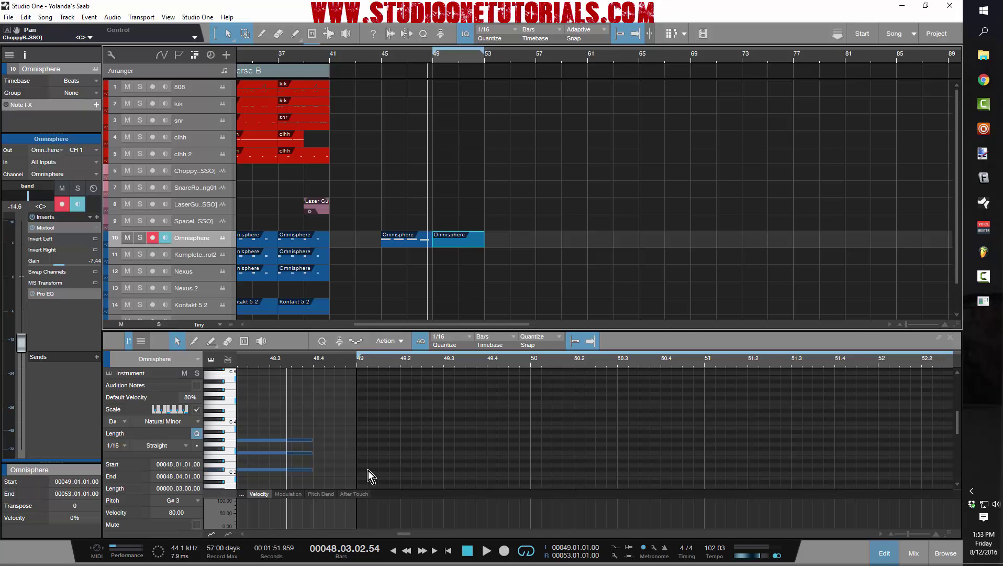
mouse_move(364, 469)
mouse_down()
mouse_move(683, 466)
mouse_move(655, 468)
mouse_up()
drag(463, 471, 454, 426)
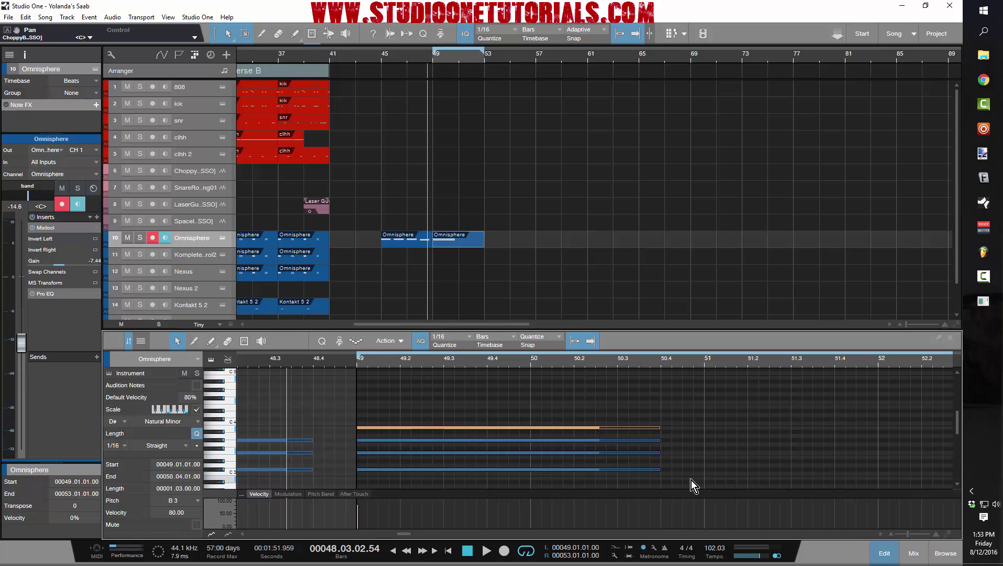
drag(684, 481, 551, 397)
click(764, 412)
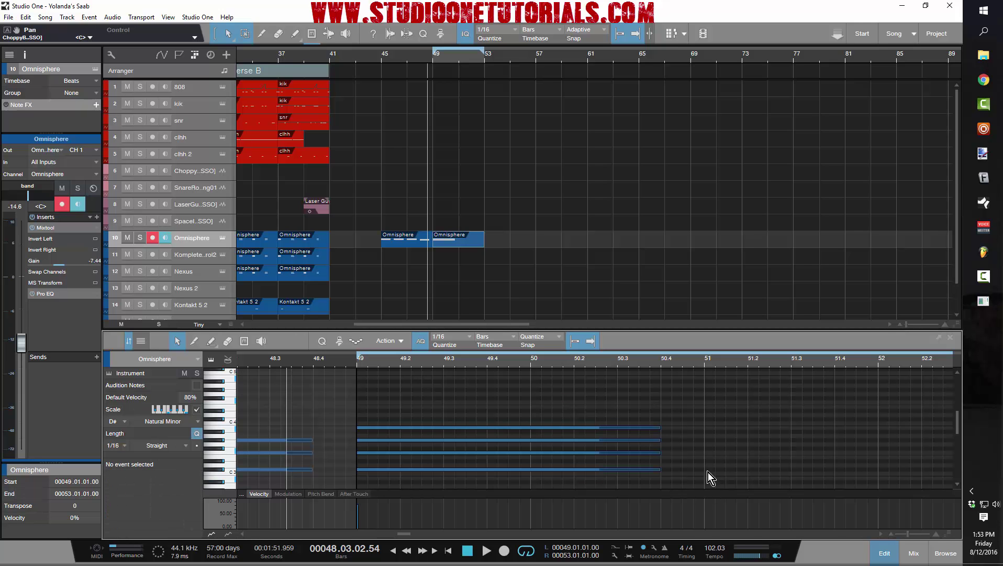
Add a long B2-based chord at bar 51 stretched across bars 51–52
double_click(706, 471)
drag(722, 470, 886, 471)
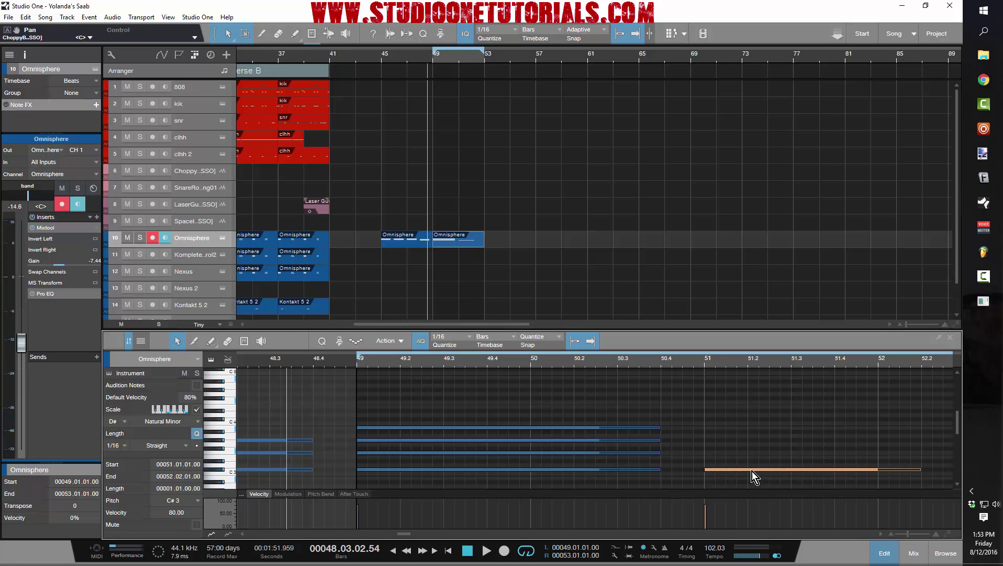
drag(753, 471, 747, 433)
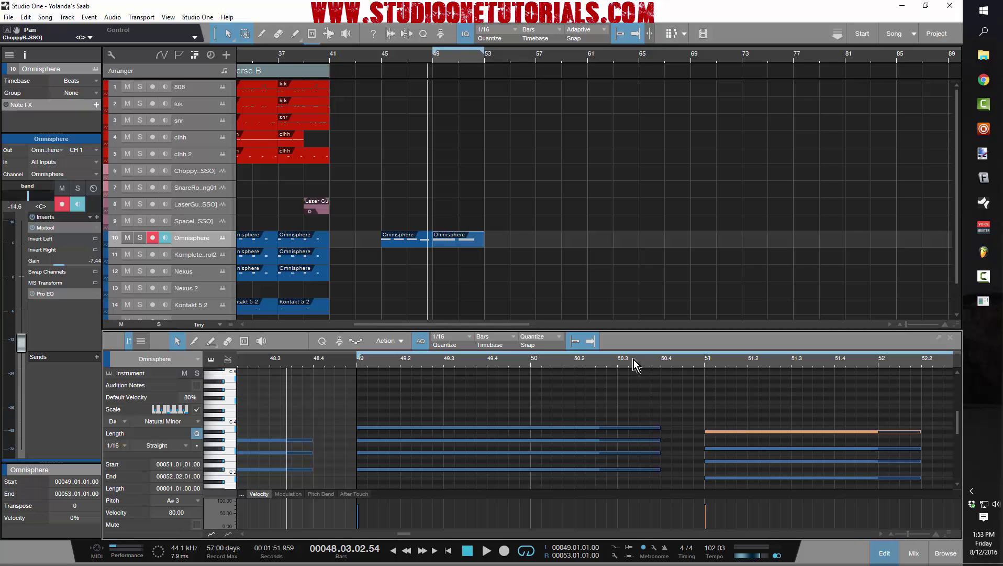
key(w)
drag(672, 404, 754, 481)
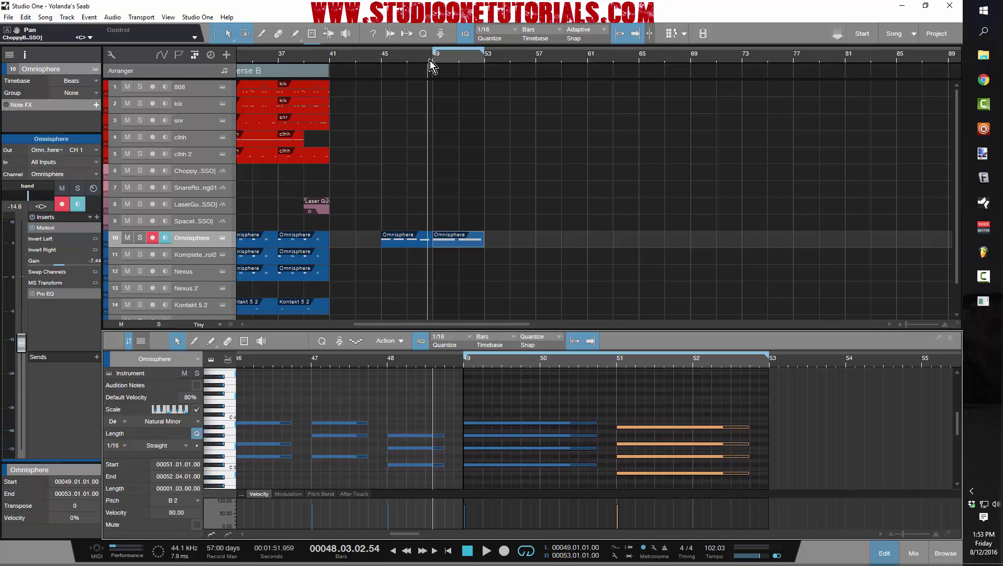
key(space)
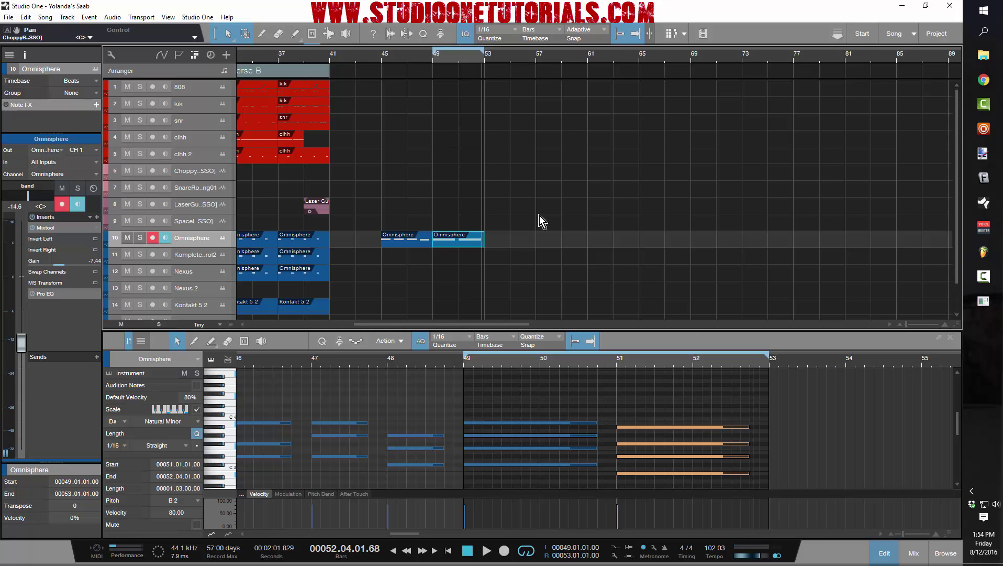
Rename the first Omnisphere part at bar 45 to 'main'
right_click(412, 236)
click(406, 240)
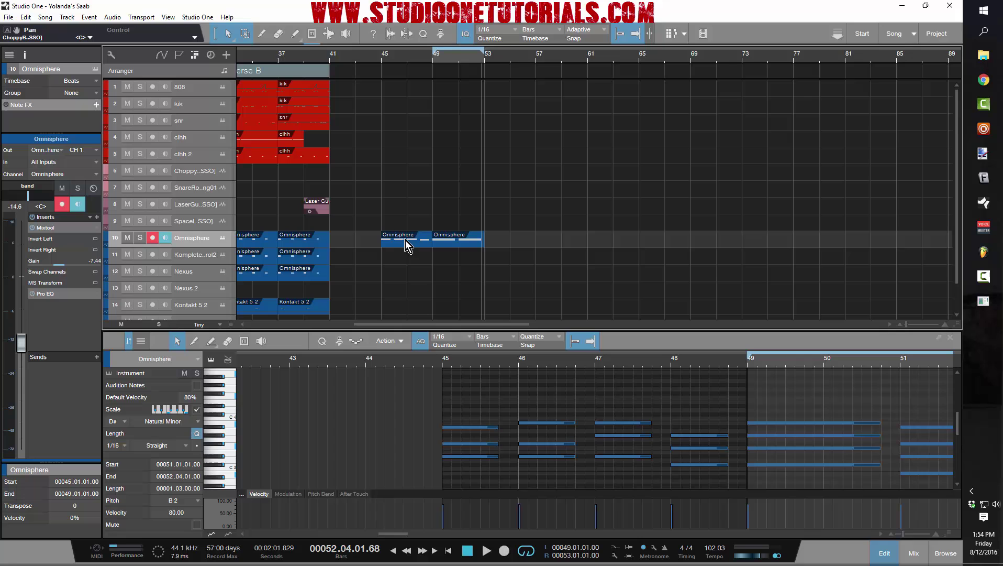
key(F2)
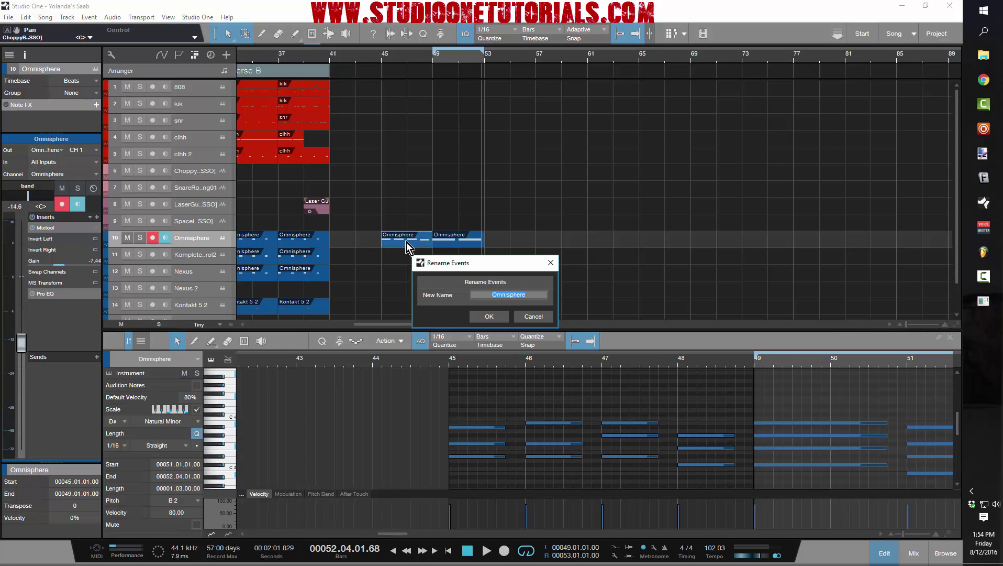
key(BackSpace)
text(main)
key(Return)
Rename the bars 49–53 part to 'bridge' and select both main and bridge events
click(480, 245)
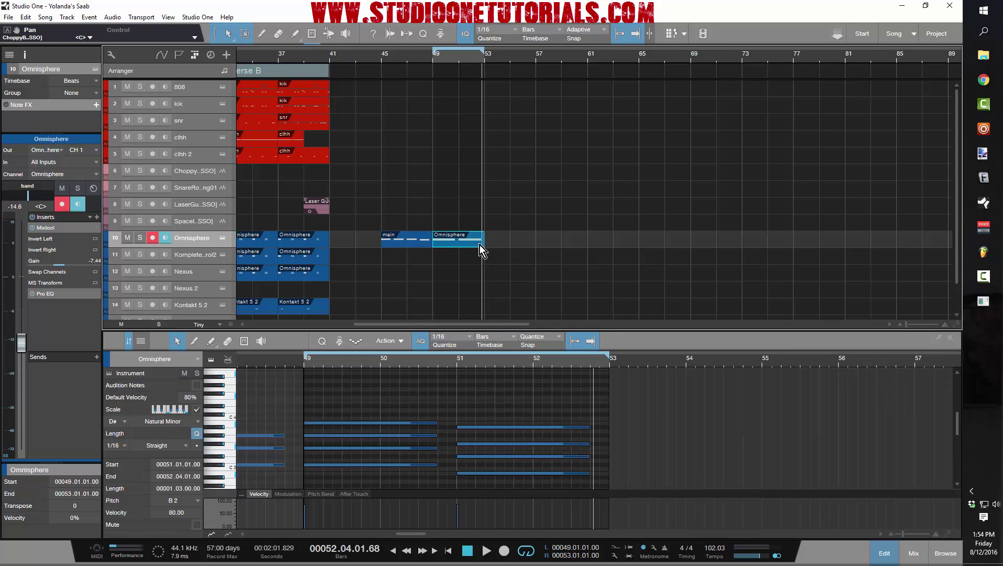
key(F2)
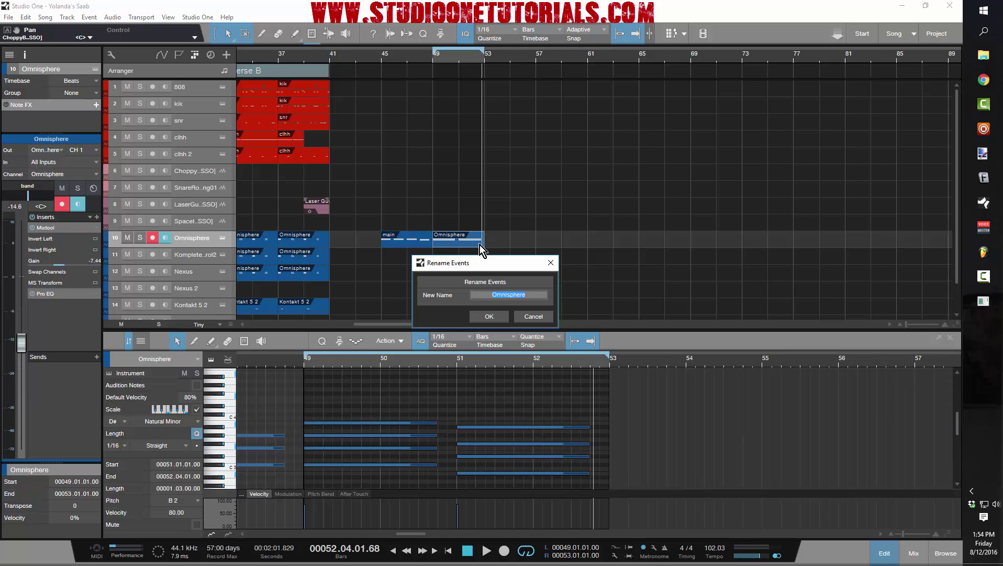
text(bridge)
click(491, 316)
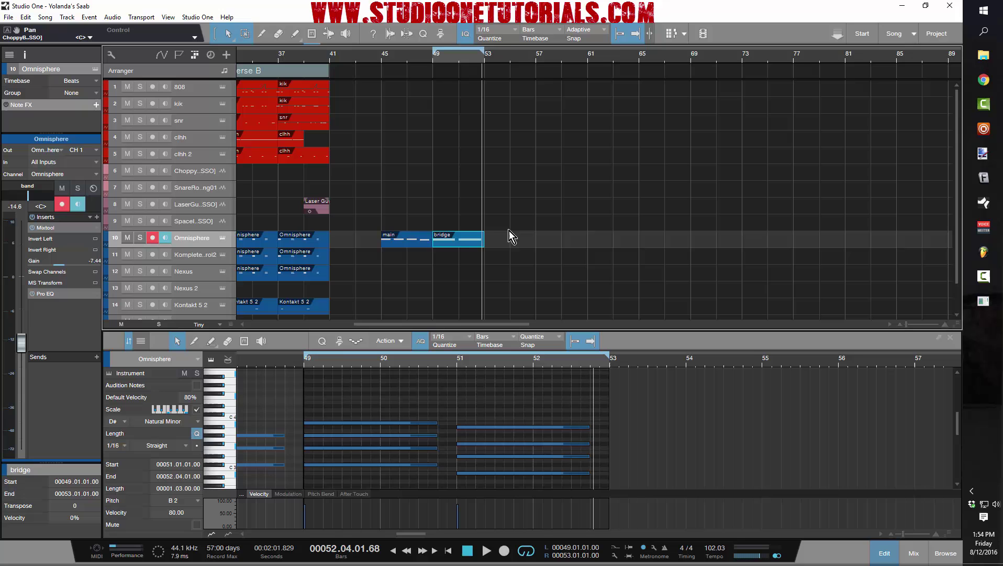
drag(512, 247, 378, 219)
Delete the main and bridge events, move the loop to bars 53–59, and zoom out
key(Delete)
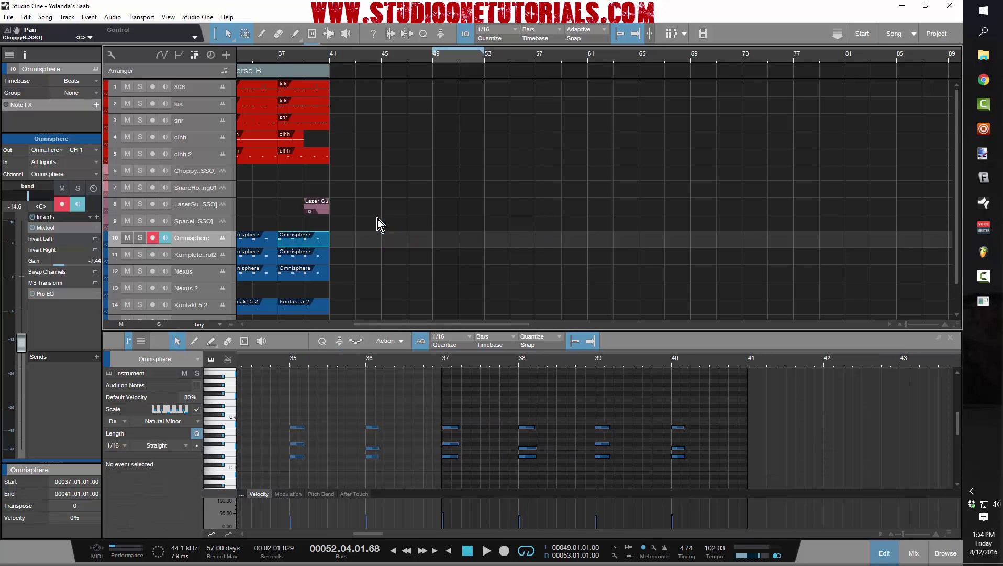
ctrl+click(372, 53)
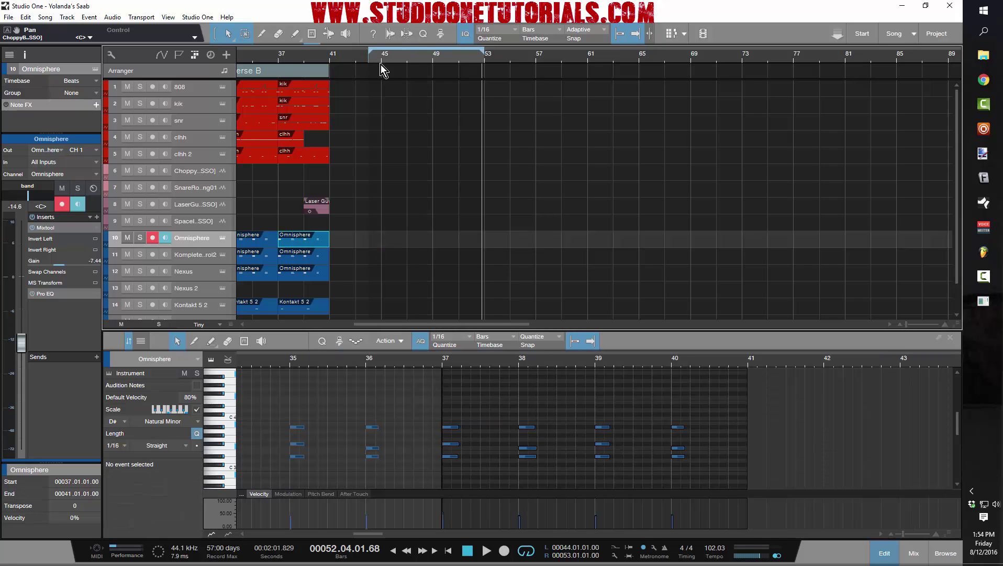
ctrl+click(483, 53)
alt+click(555, 52)
scroll(393, 61, down, 4)
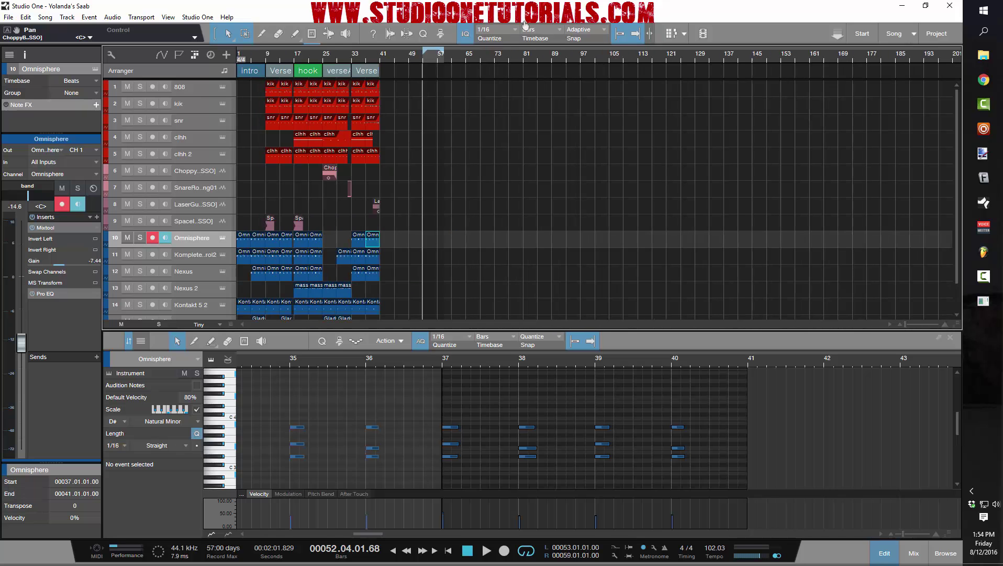
scroll(398, 140, up, 3)
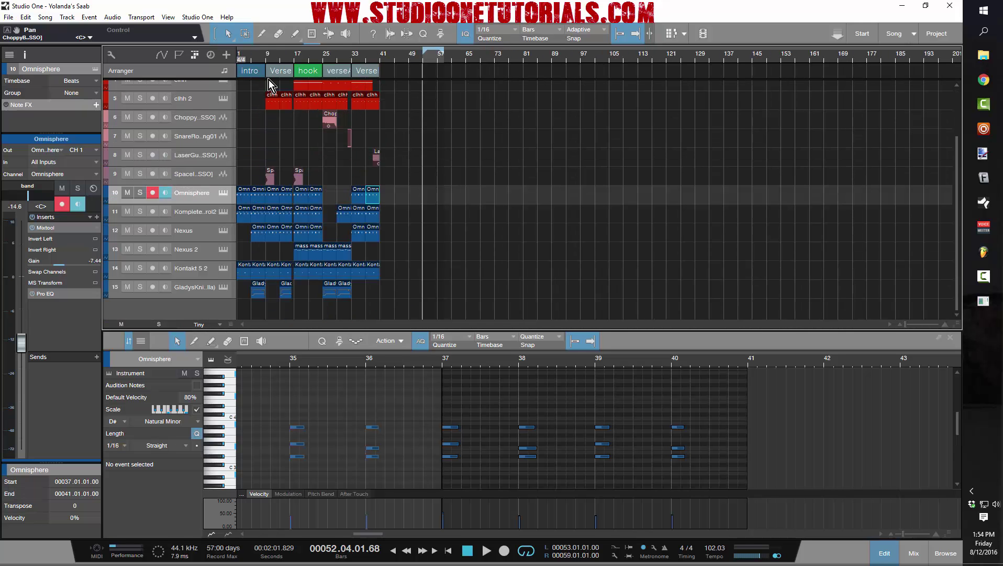
Play the song from the start, then from the Verse (bar 9), hook (bar 17) and verse A (bar 25)
key(comma)
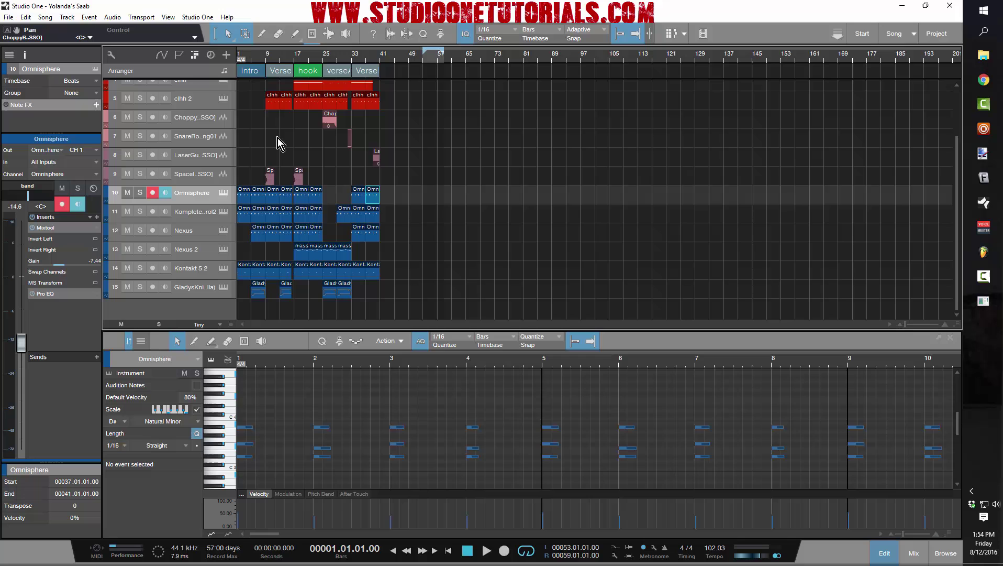
key(space)
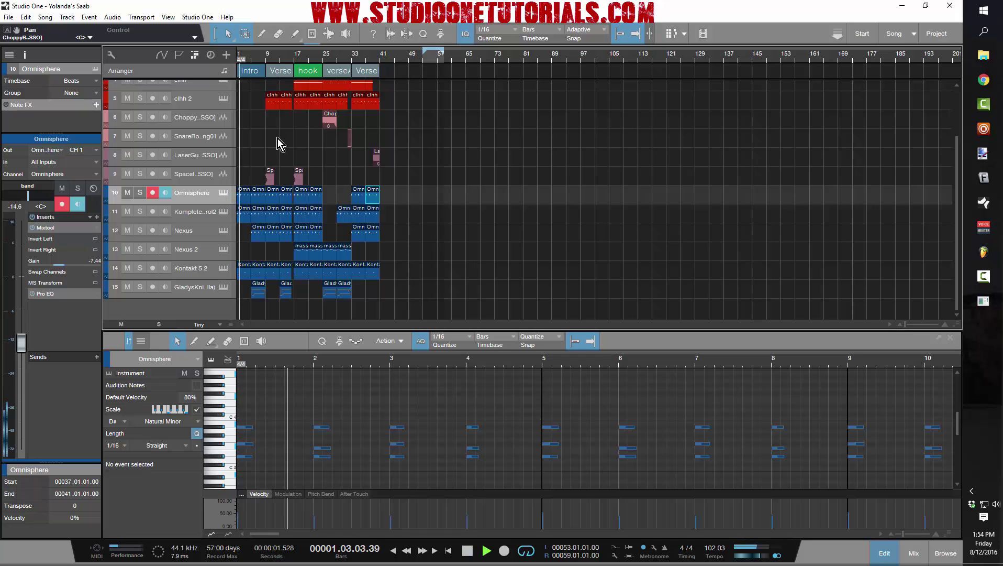
click(269, 65)
key(space)
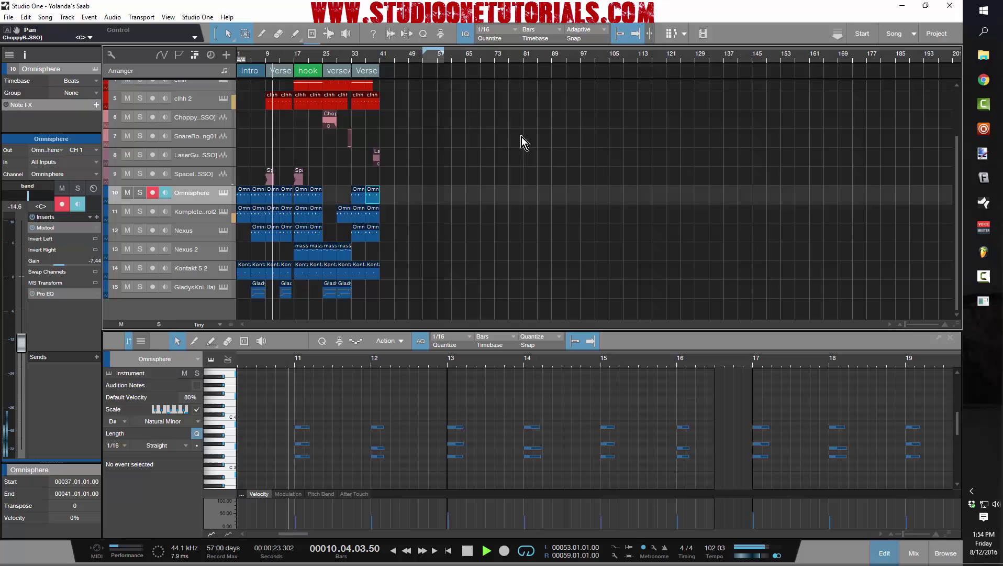
click(294, 60)
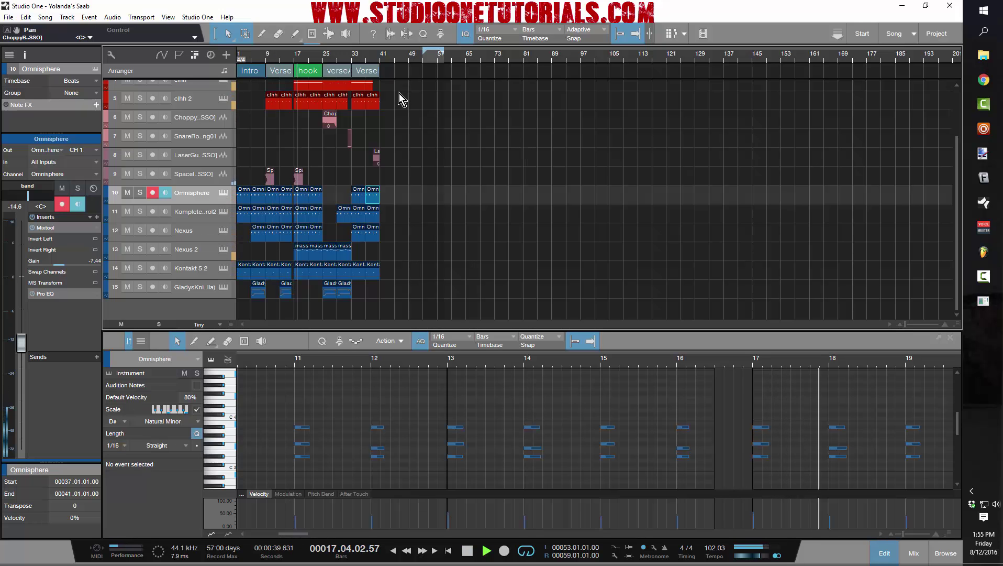
key(space)
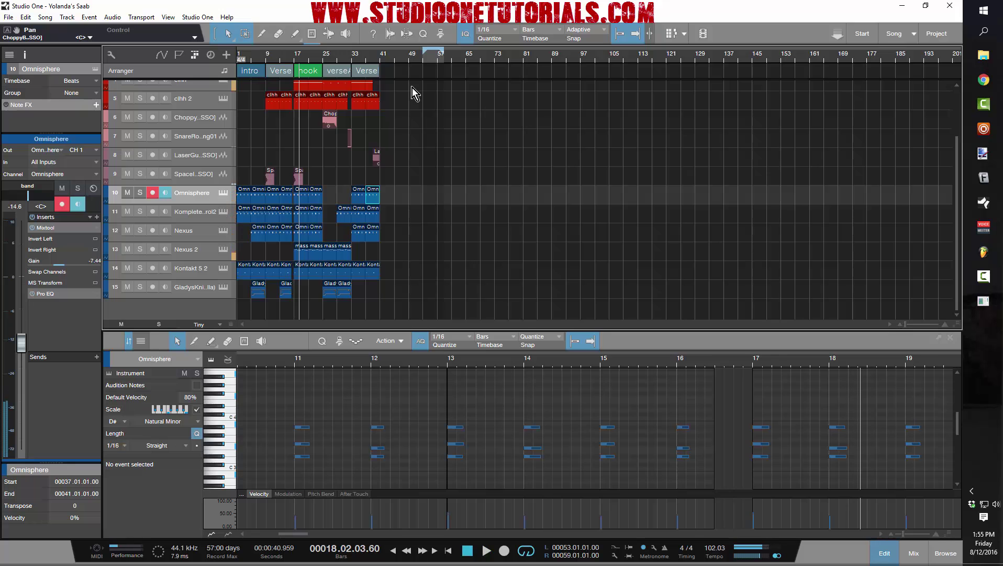
click(323, 61)
key(space)
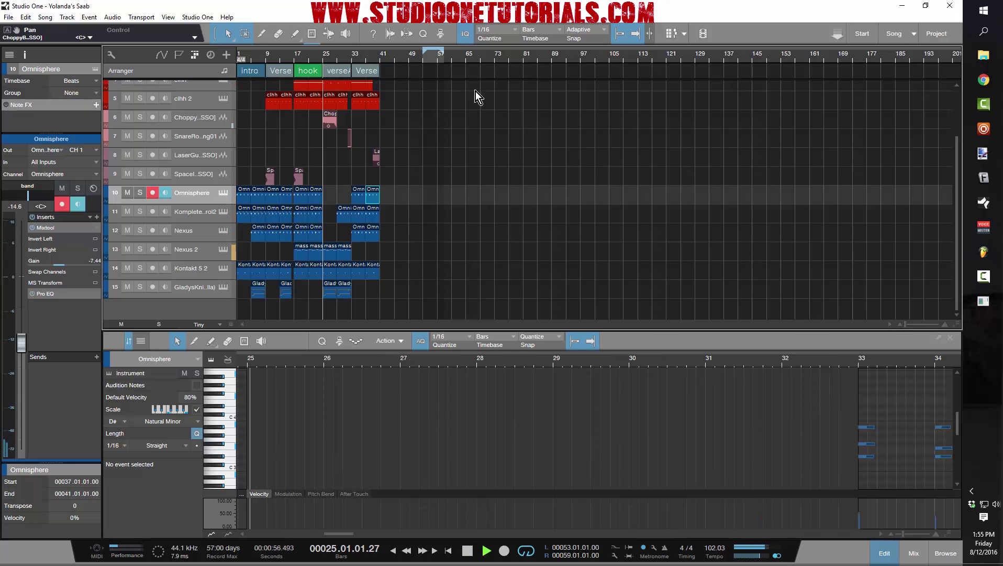
Zoom in and play back Verse B starting from bar 33
drag(343, 55, 344, 72)
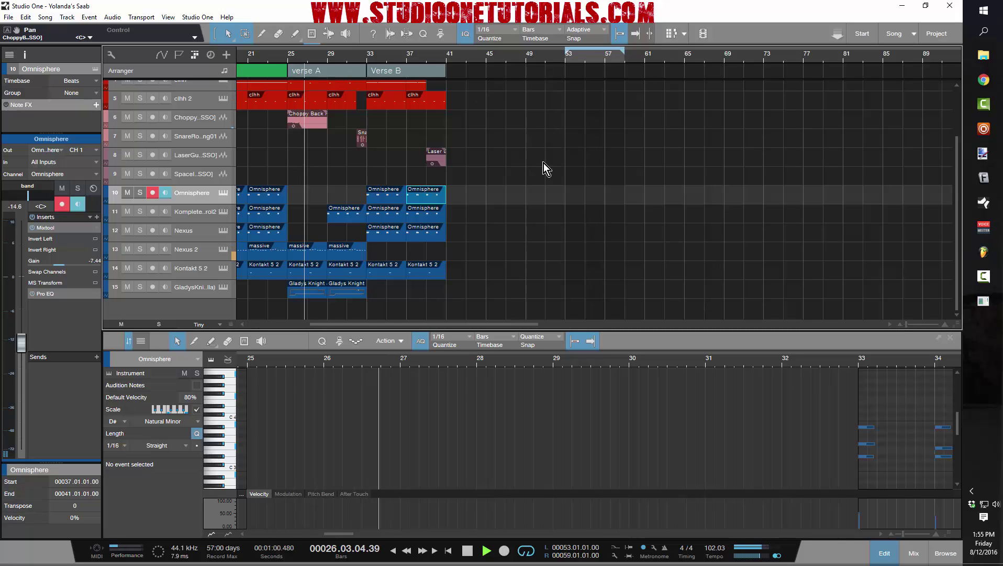
key(space)
click(367, 59)
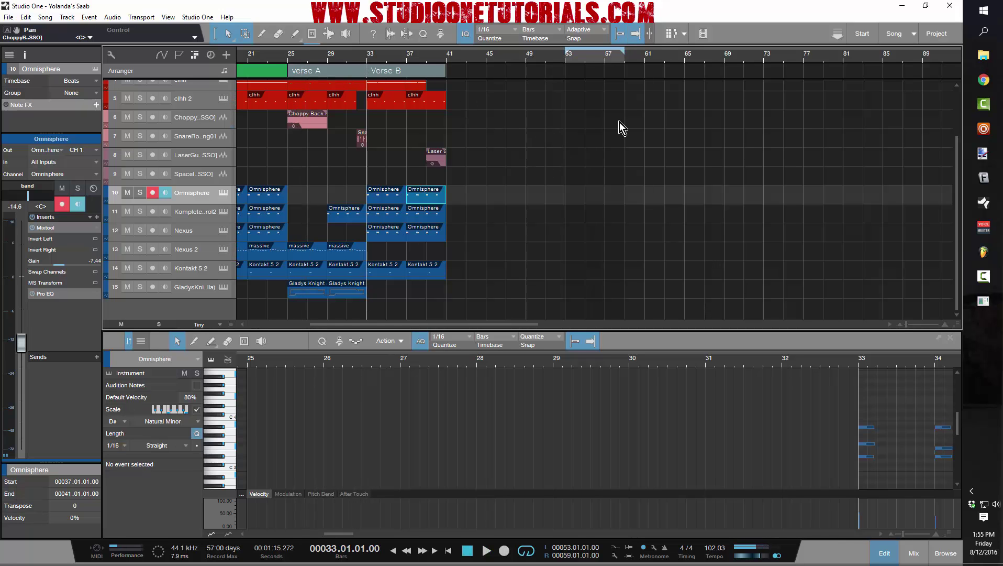
key(space)
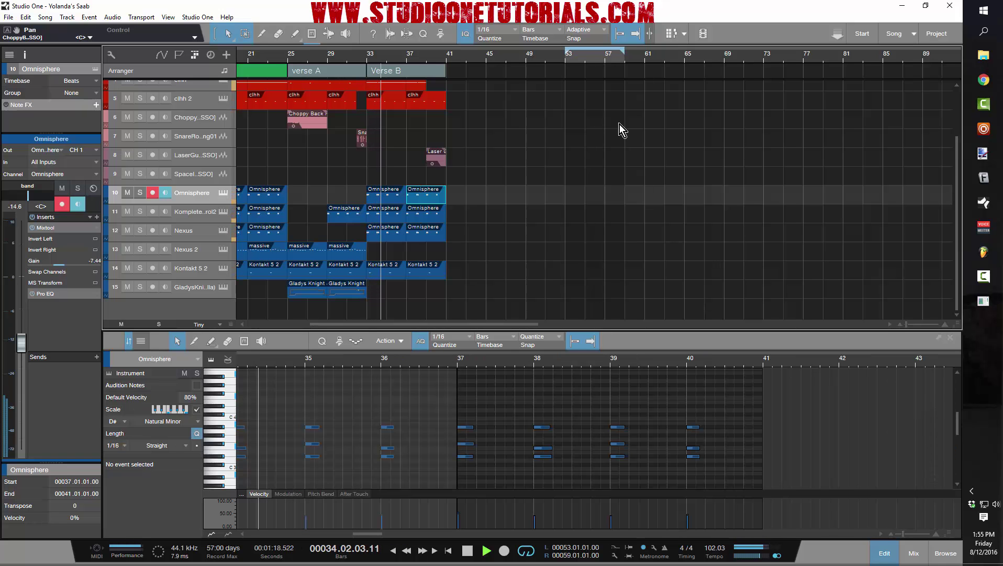
key(space)
Move the loop start to bar 41, then zoom out to show the whole song
ctrl+click(387, 59)
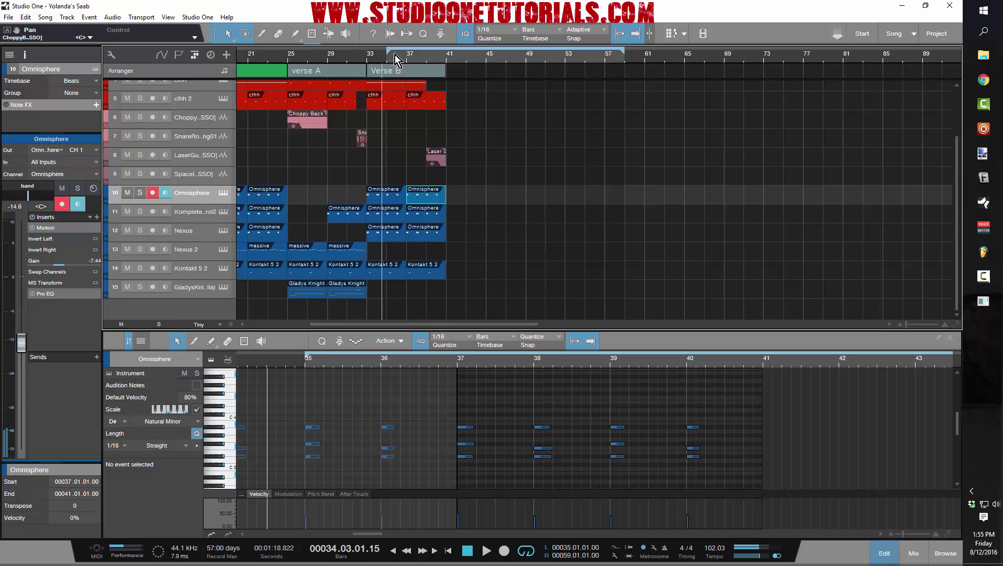
drag(387, 53, 449, 52)
key(shift+e)
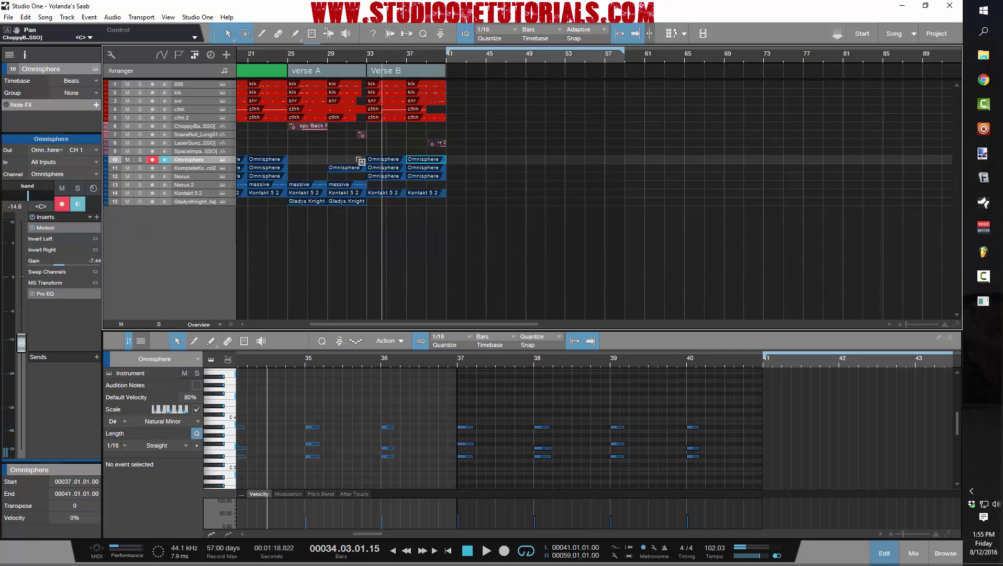
key(shift+w)
drag(291, 56, 346, 56)
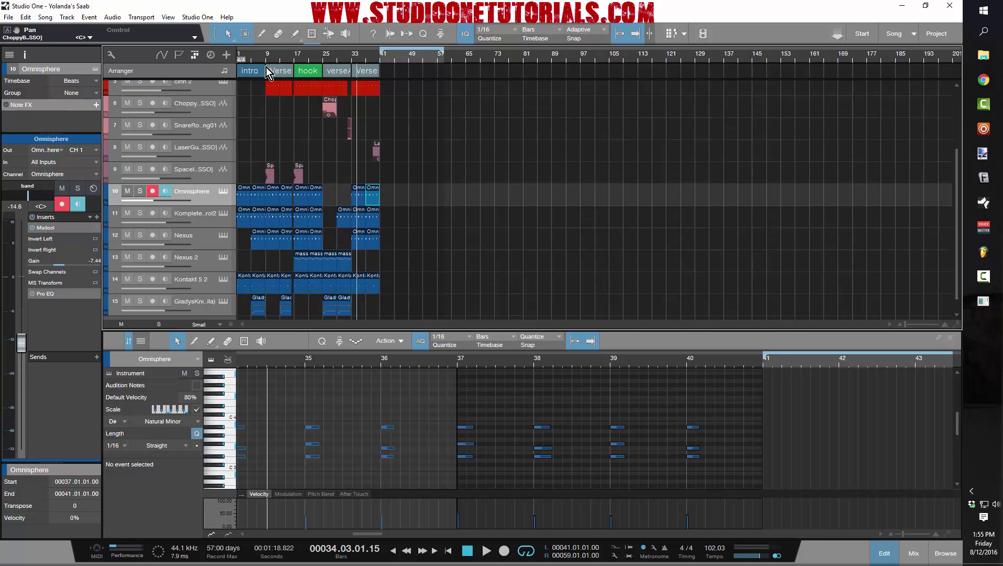
Create an arranger section at bar 92 and rename it 'outro'
double_click(565, 70)
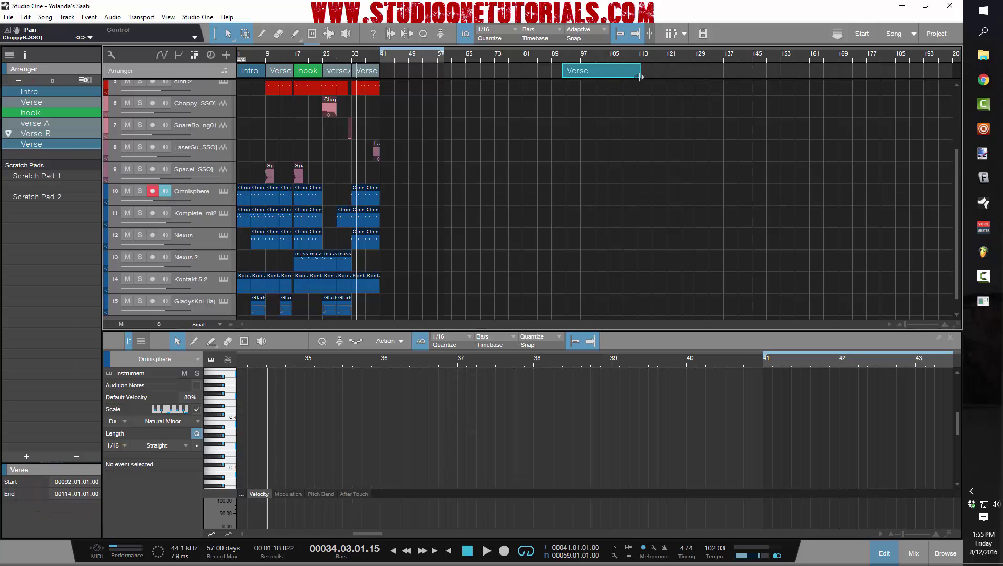
right_click(578, 72)
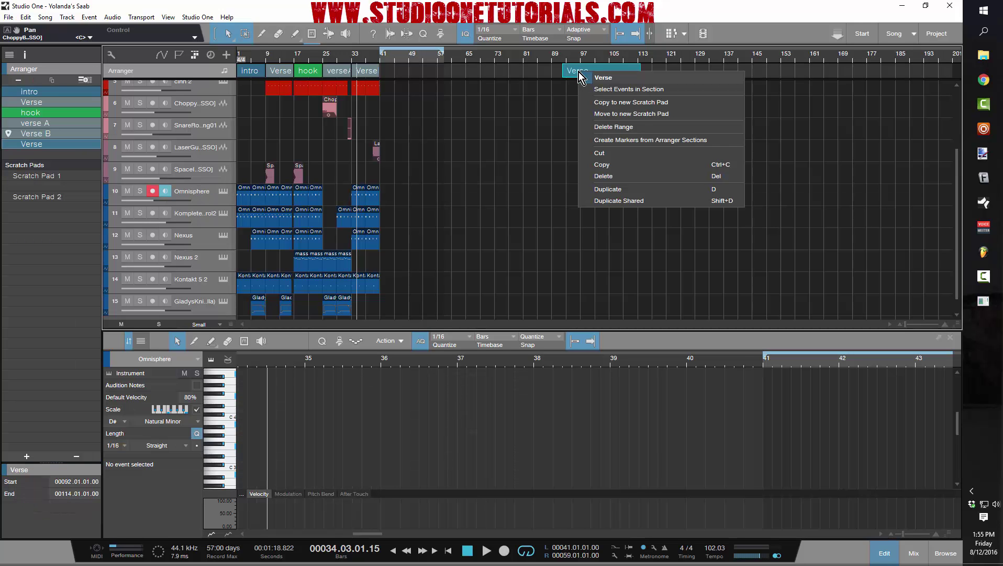
click(606, 78)
key(BackSpace)
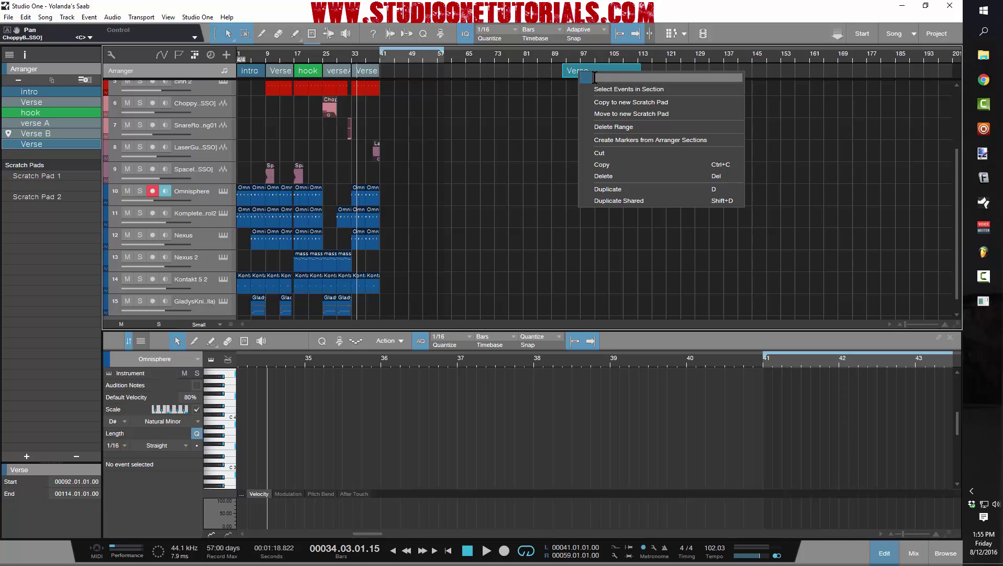
text(outro)
key(Return)
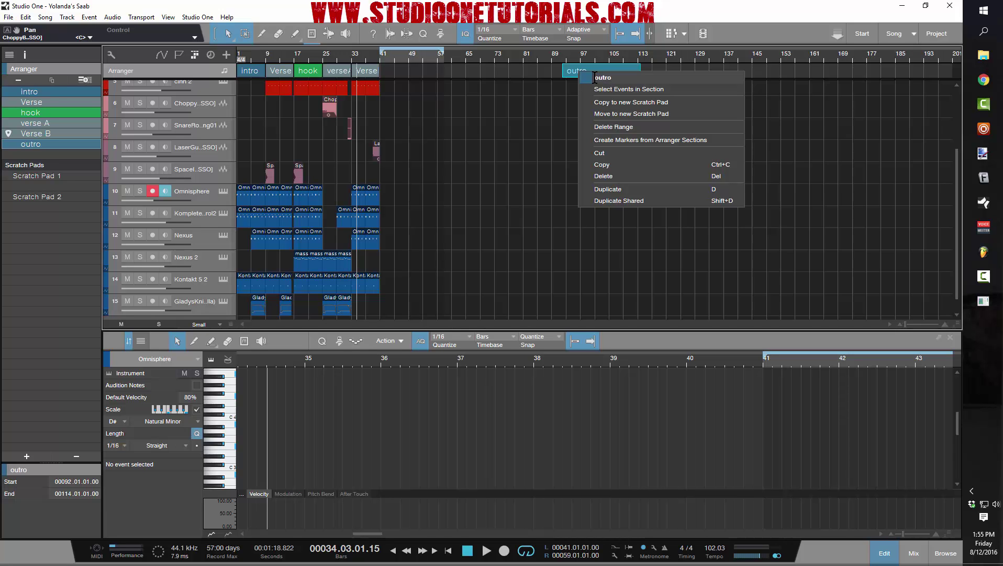
click(780, 93)
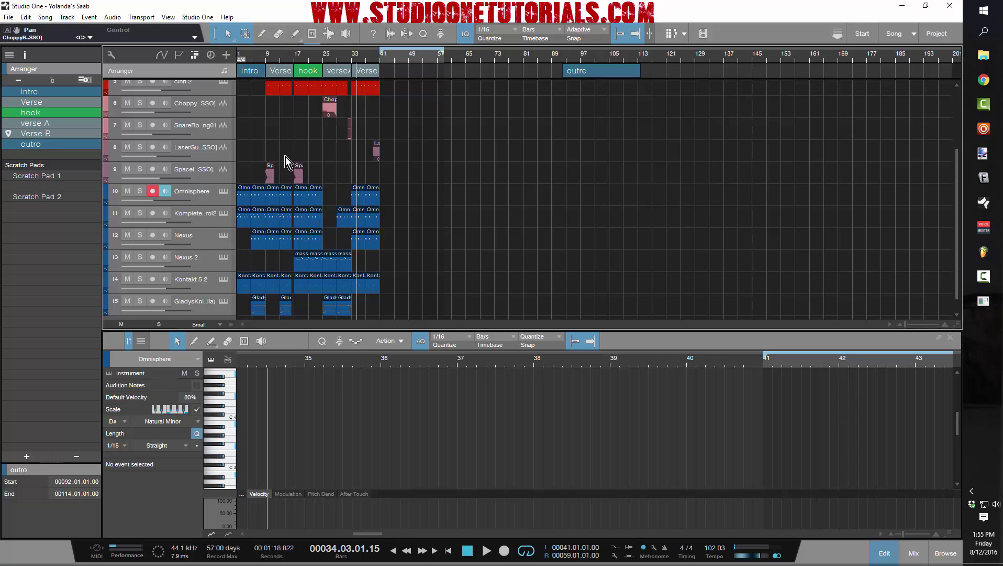
scroll(287, 159, down, 3)
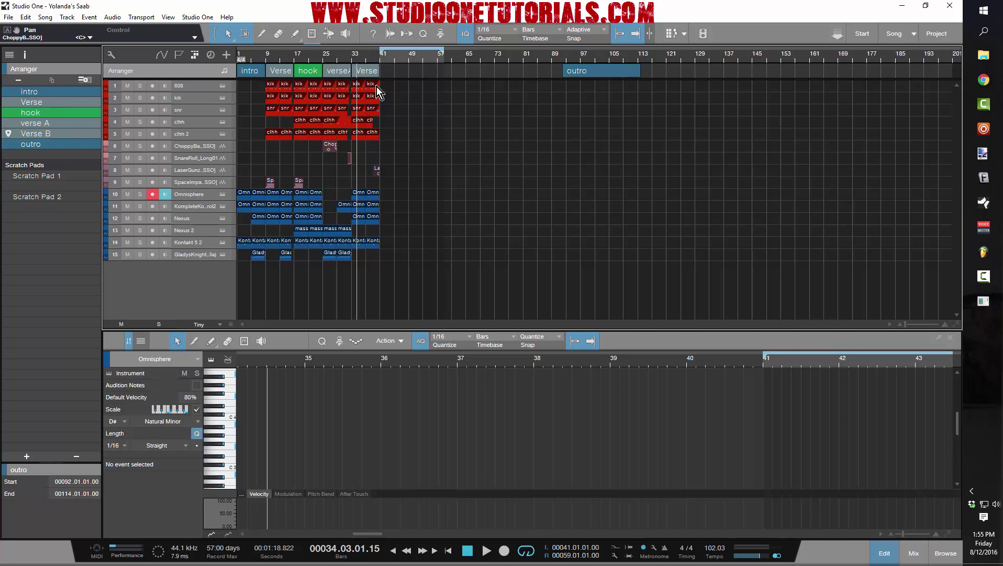
Copy the hook section to bar 41
drag(470, 275, 450, 163)
click(308, 71)
drag(308, 71, 472, 68)
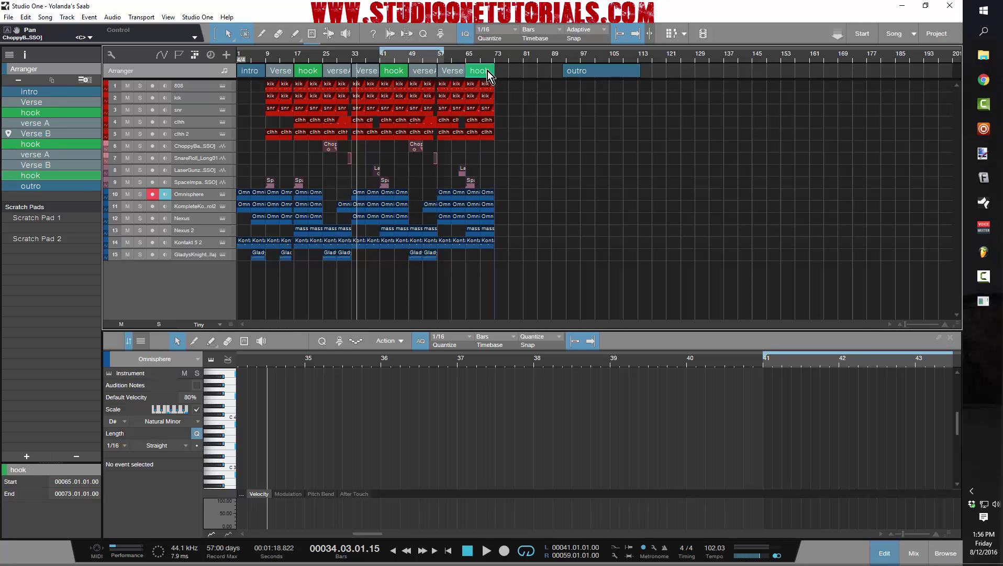
Delete the outro section and the trailing hook, Verse B and verse A sections
click(594, 72)
right_click(595, 72)
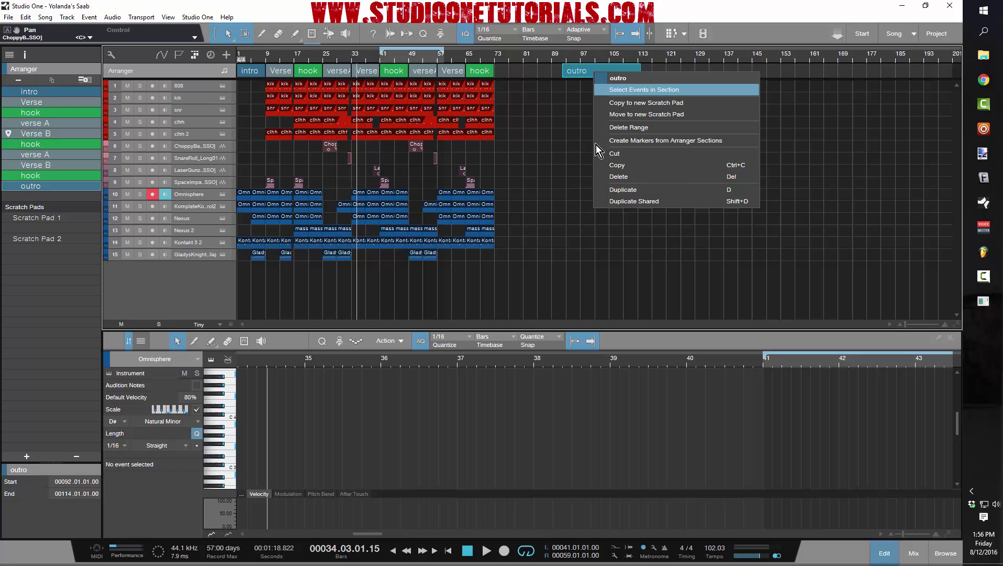
click(636, 178)
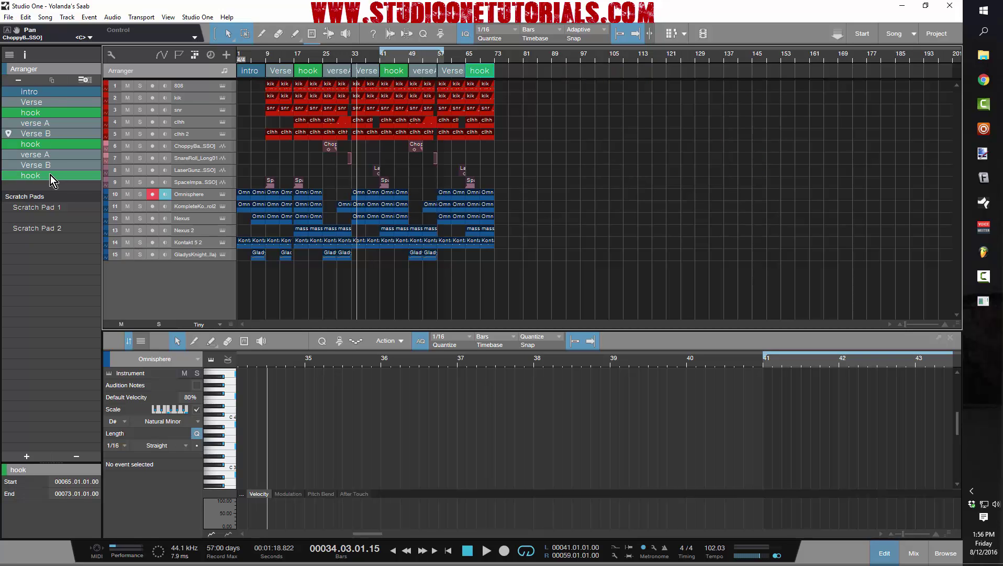
key(Delete)
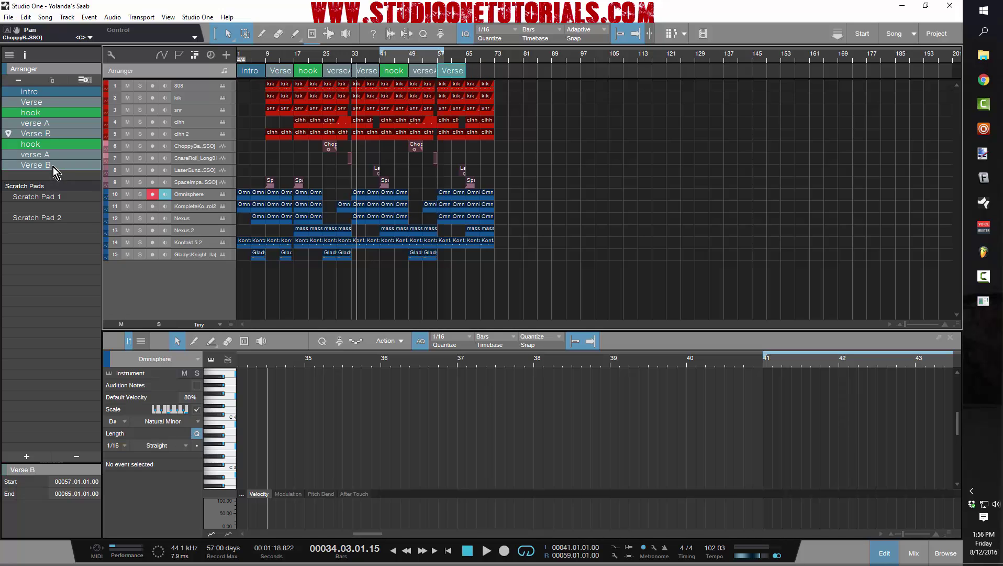
key(Delete)
key(Delete)
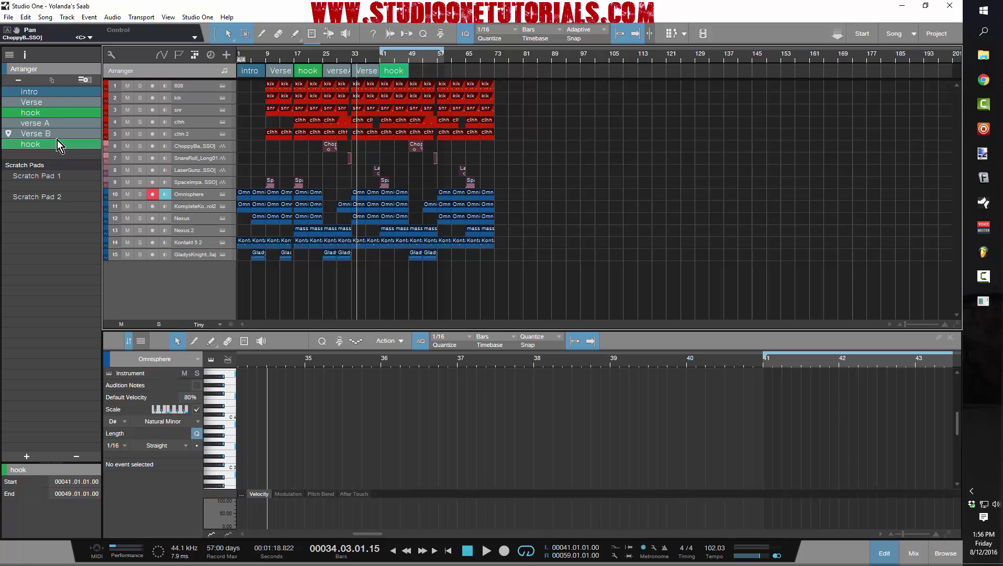
key(Delete)
Copy the hook after Verse B and delete the stray events in bars 73–89
drag(54, 112, 61, 169)
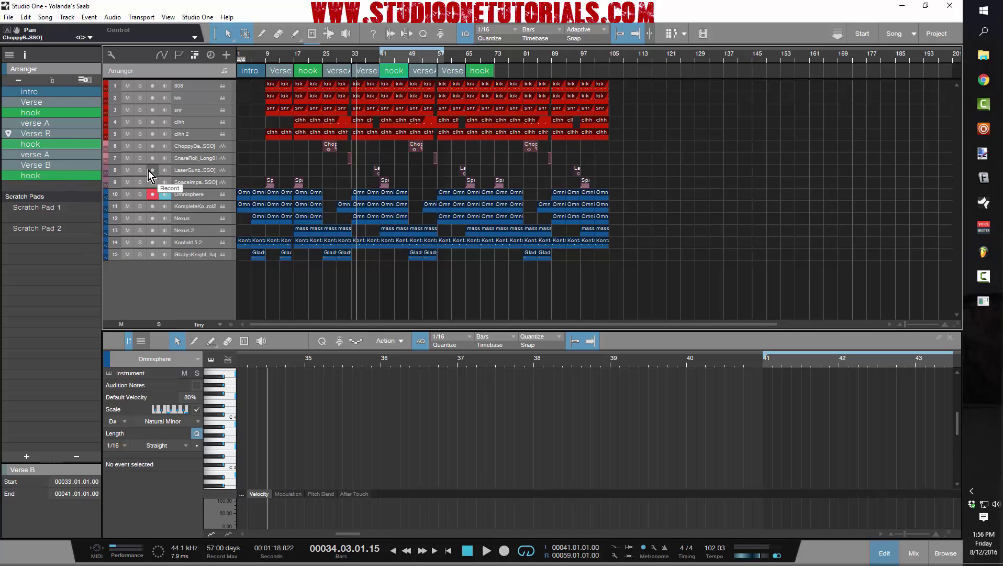
drag(709, 285, 499, 83)
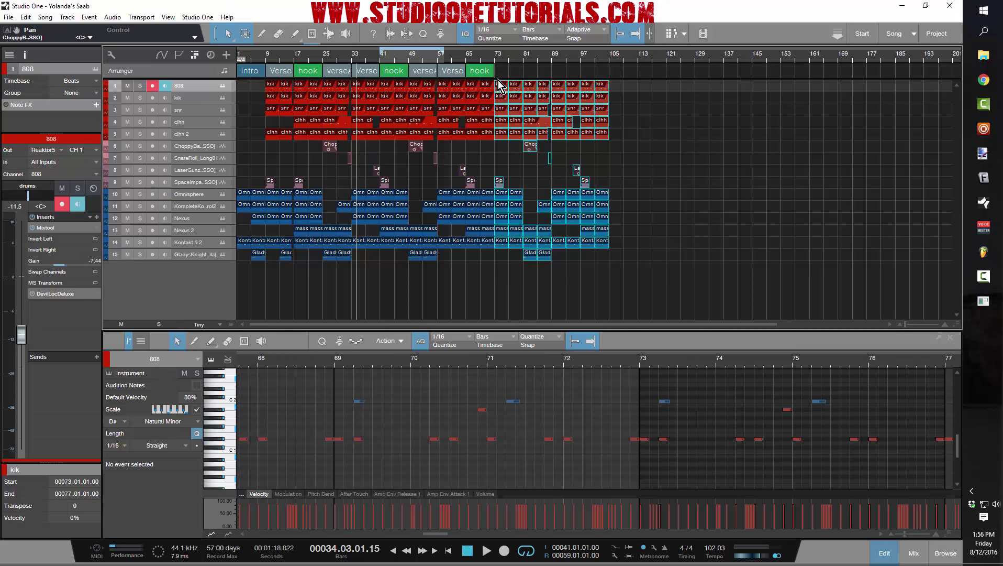
key(Delete)
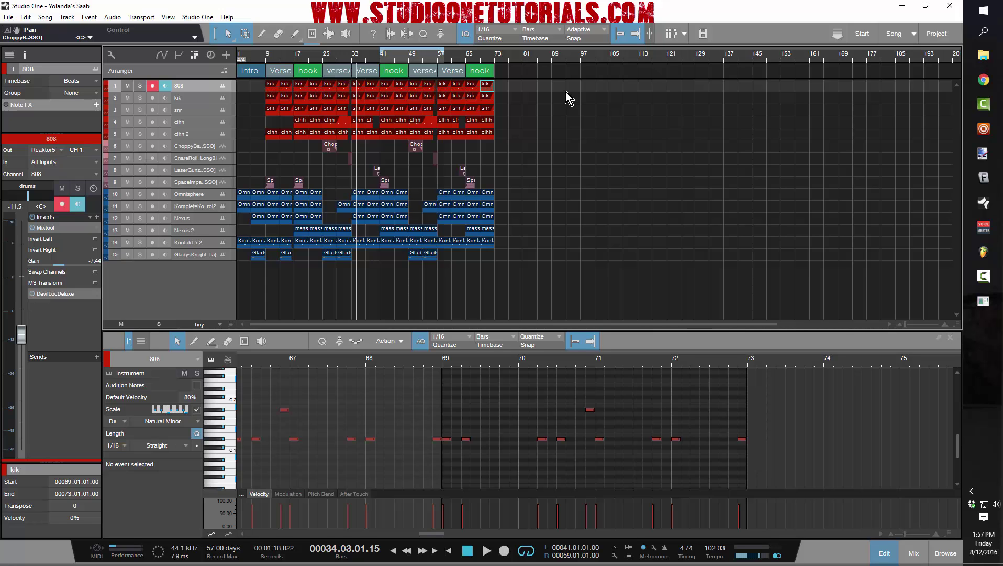
Open the scratch pad and create empty parts for 808, kik, snr, clhh, clhh 2, Nexus, Omnisphere, Nexus 2 and Gladys Knight
click(672, 34)
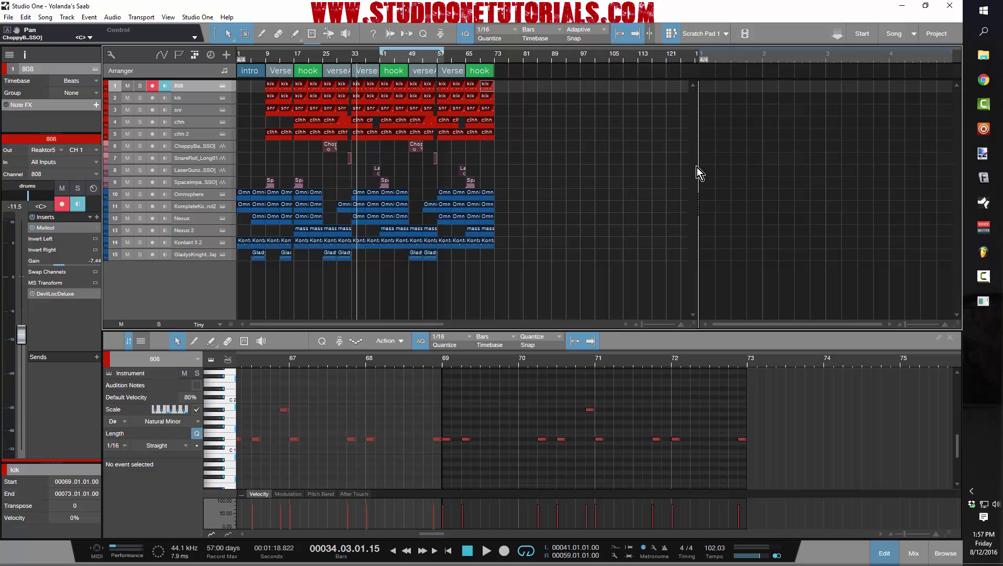
double_click(710, 90)
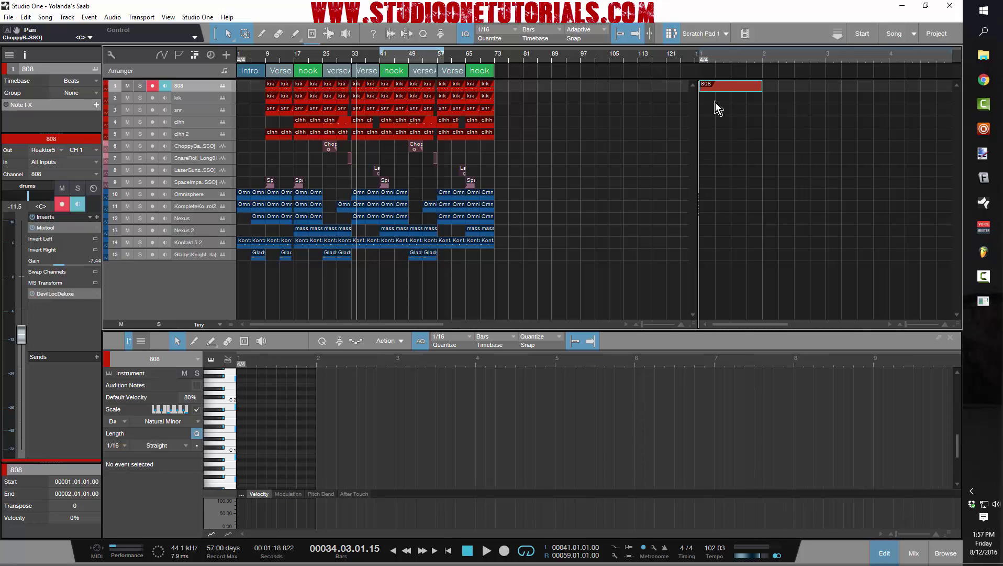
double_click(713, 101)
double_click(715, 110)
double_click(716, 123)
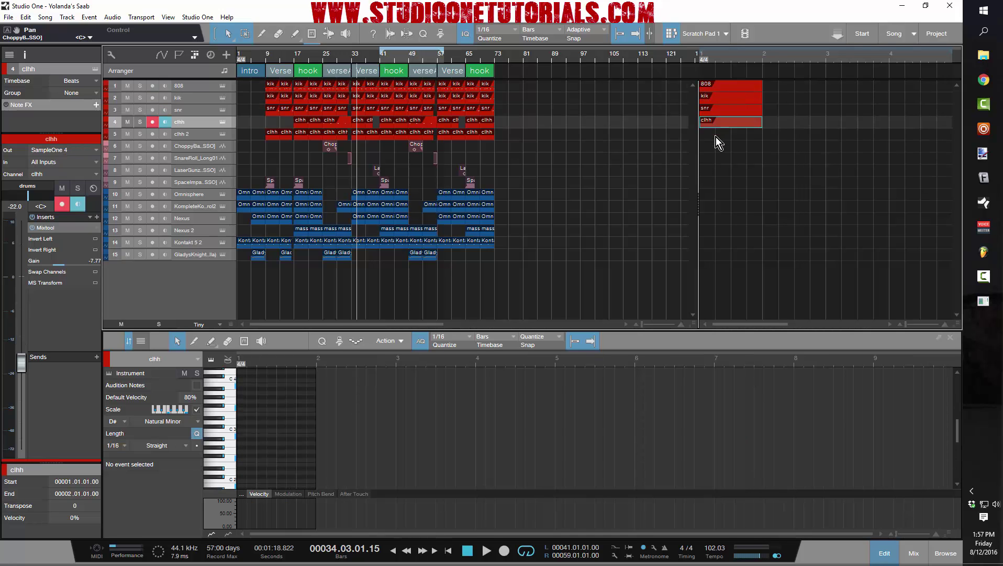
double_click(716, 136)
double_click(715, 214)
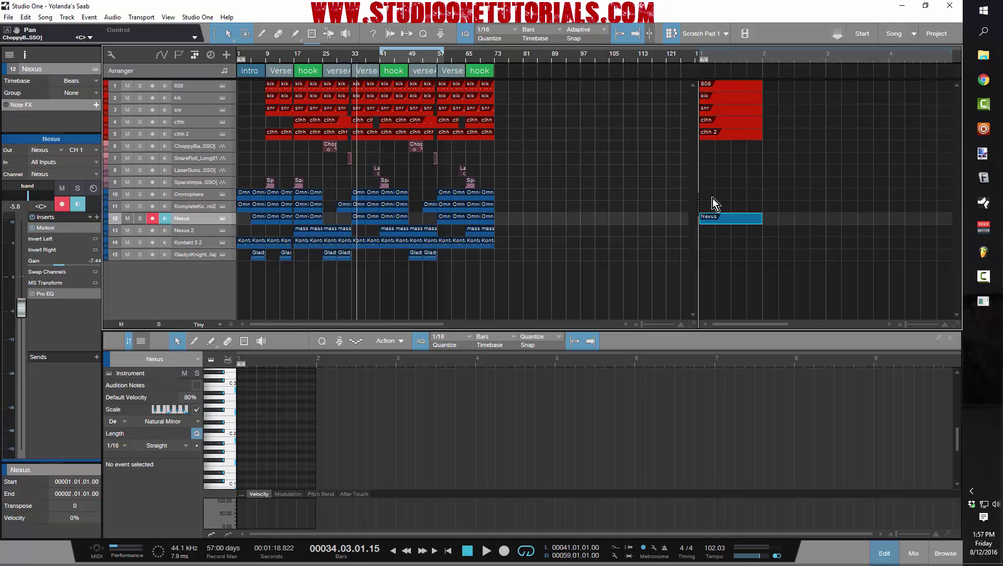
double_click(713, 194)
double_click(717, 230)
double_click(719, 255)
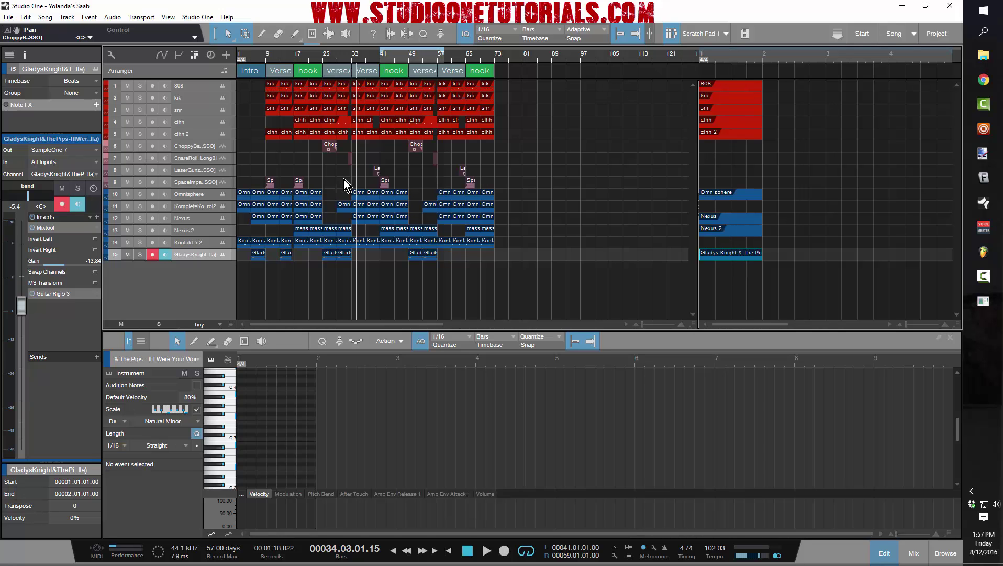
Replace the nine scratch-pad placeholder parts with the song's final hook section
drag(795, 275, 702, 81)
drag(768, 136, 662, 126)
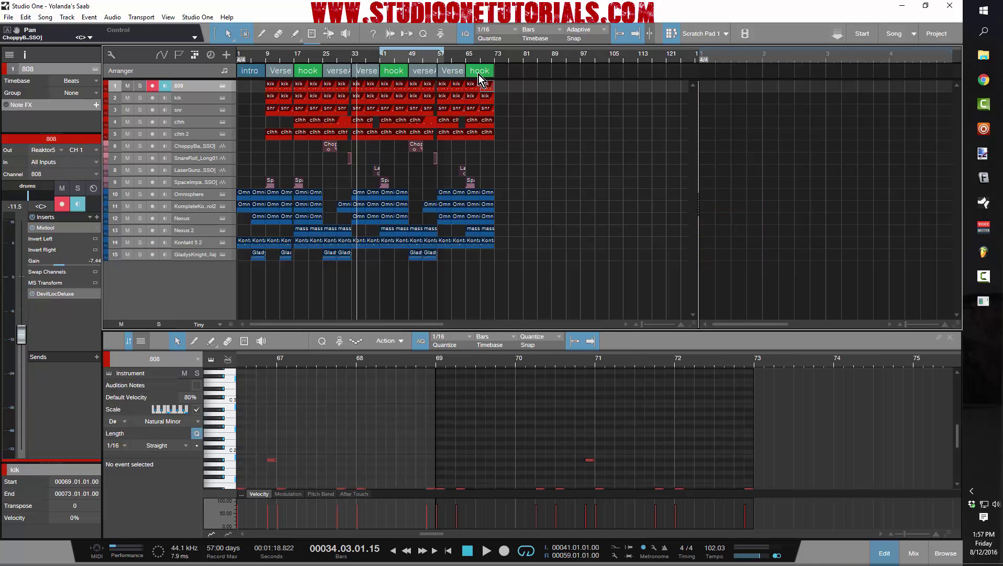
drag(490, 75, 732, 73)
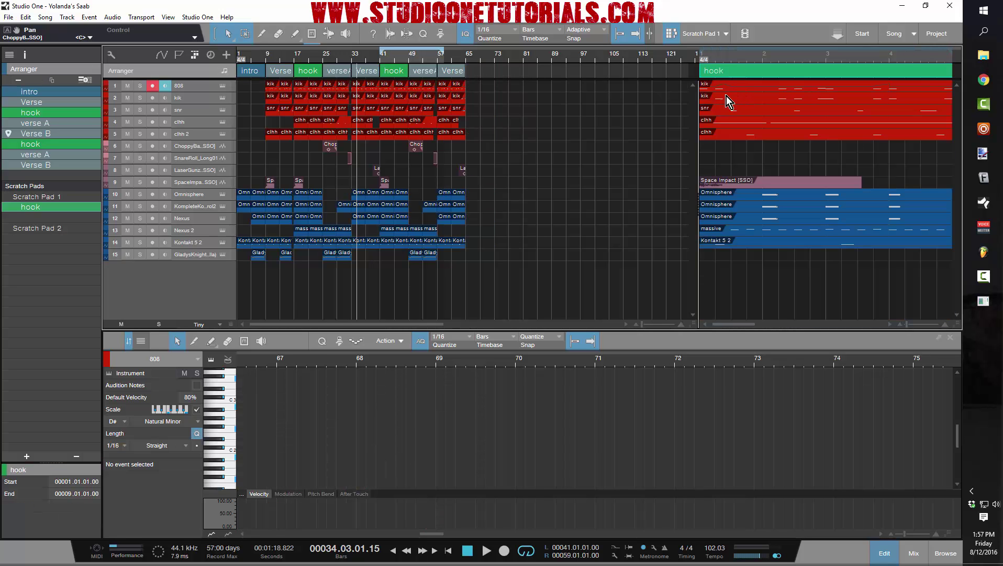
Delete the hook's clhh part and copy the hook back to the song's end
scroll(769, 78, down, 4)
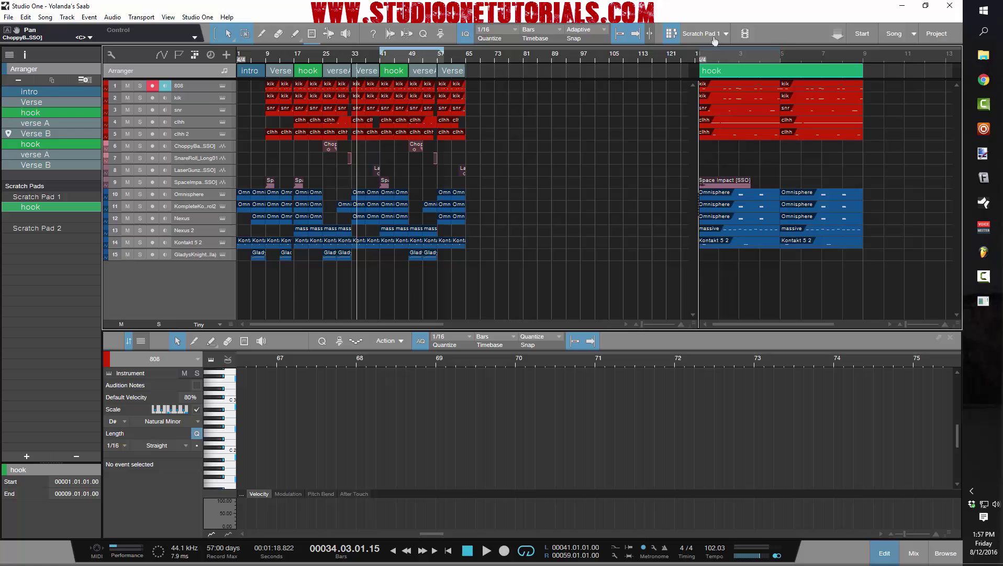
drag(738, 121, 803, 124)
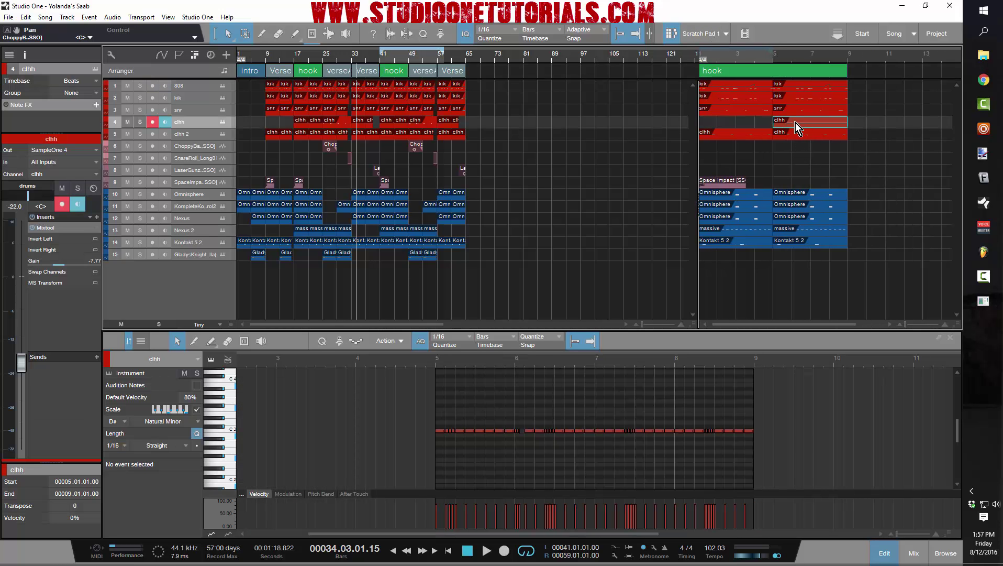
key(Delete)
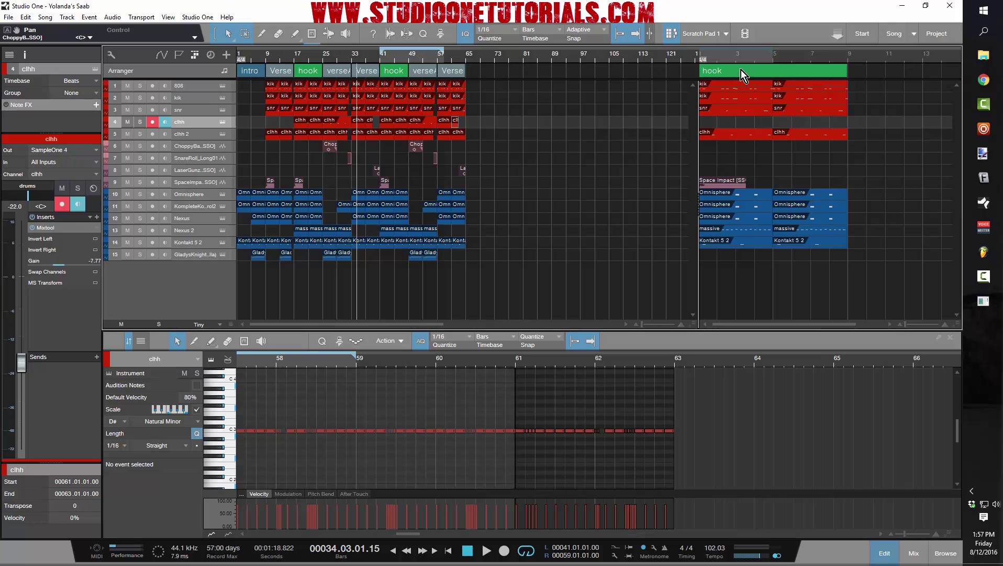
right_click(741, 70)
click(732, 77)
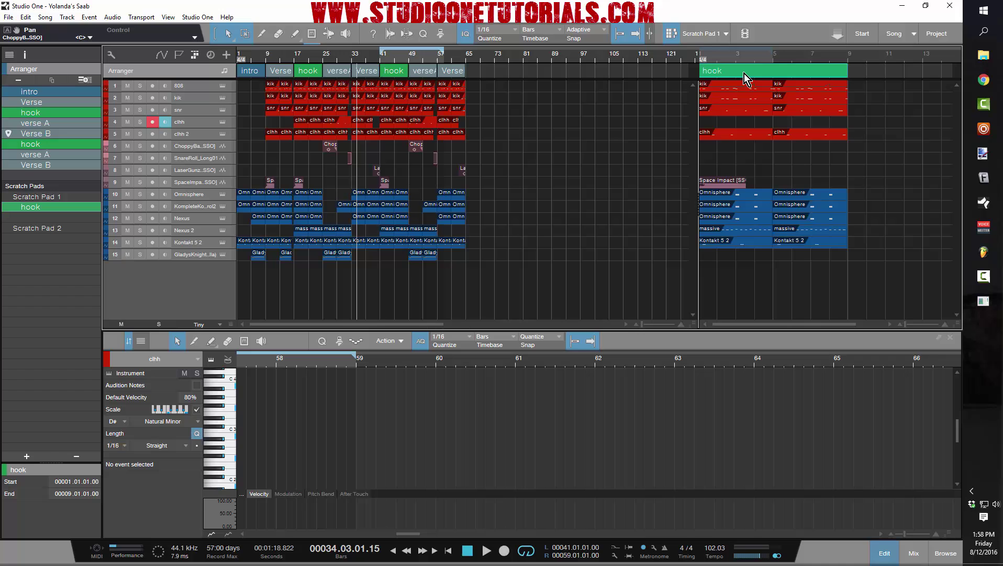
drag(746, 71, 477, 74)
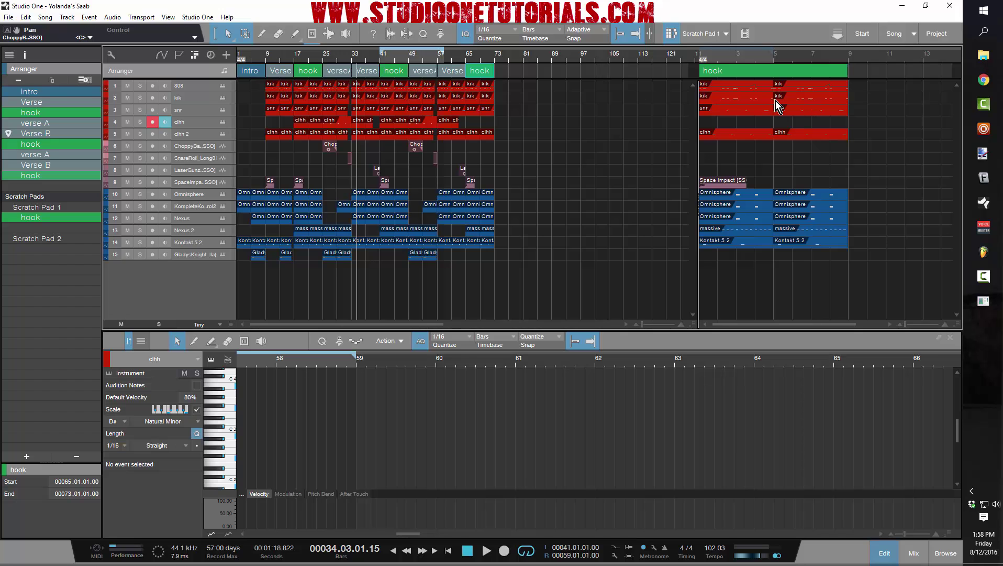
Rename the scratch-pad hook section to 'hook2'
right_click(724, 67)
click(751, 74)
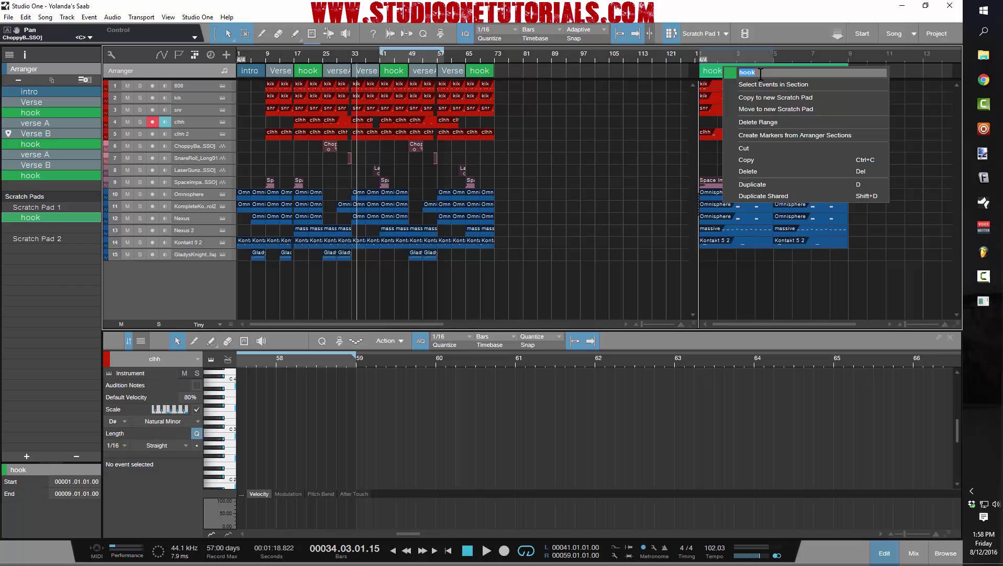
key(BackSpace)
text(hook)
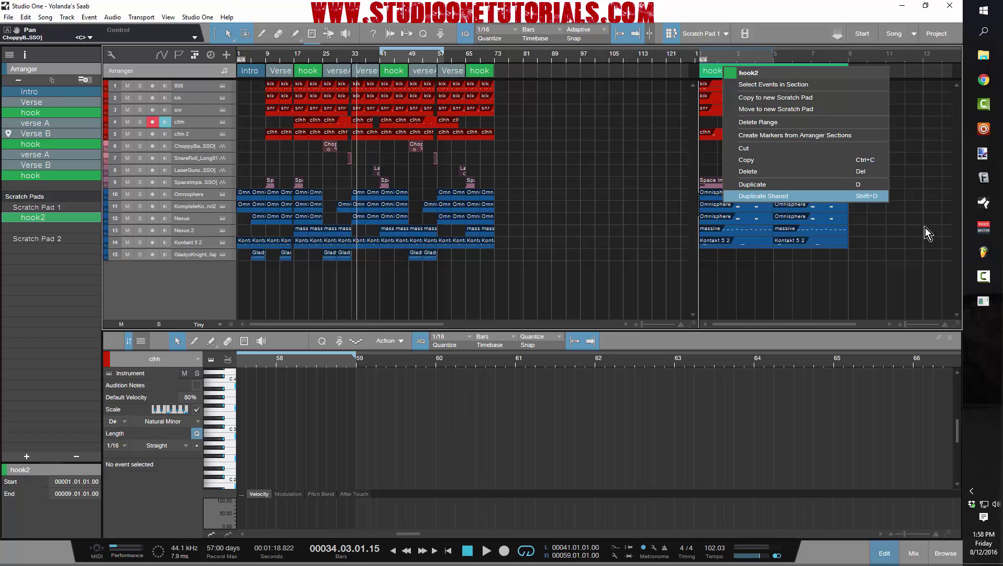
click(865, 219)
Delete hook2's drum parts and add hook2 to the end of the song
drag(832, 151, 677, 81)
key(Delete)
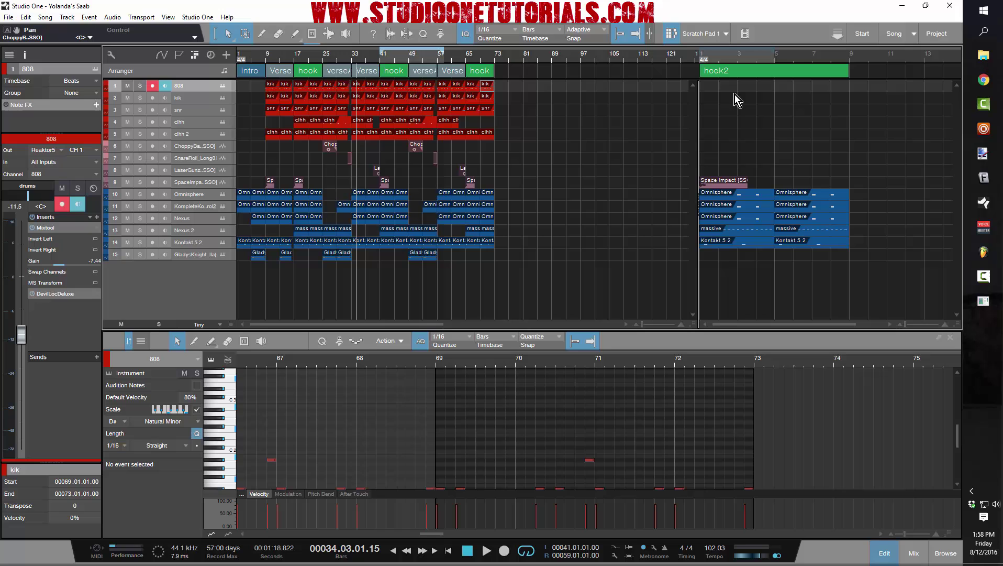
drag(761, 71, 507, 73)
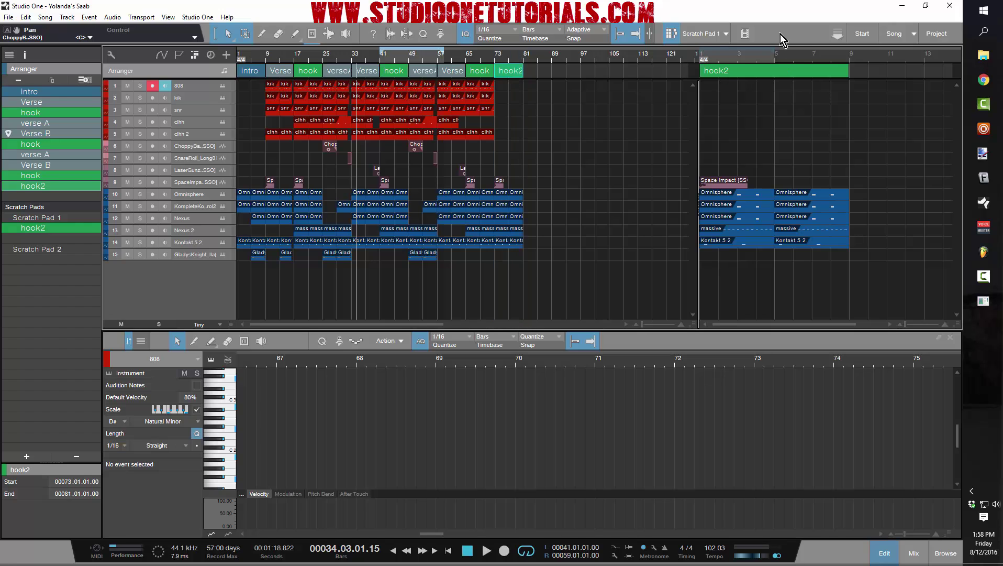
Add a new empty scratch pad from the scratch pad list
click(726, 33)
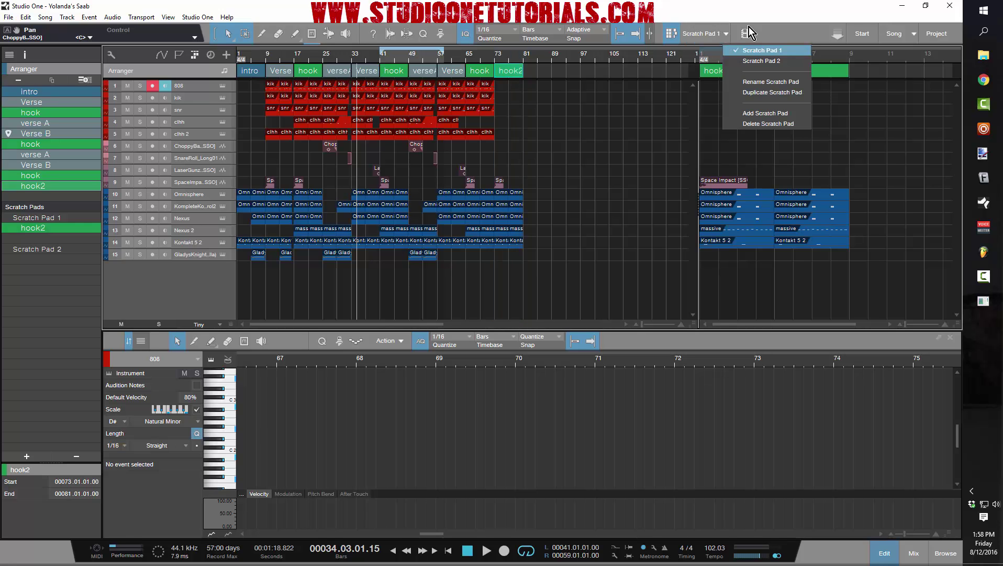
click(807, 27)
click(726, 35)
click(764, 113)
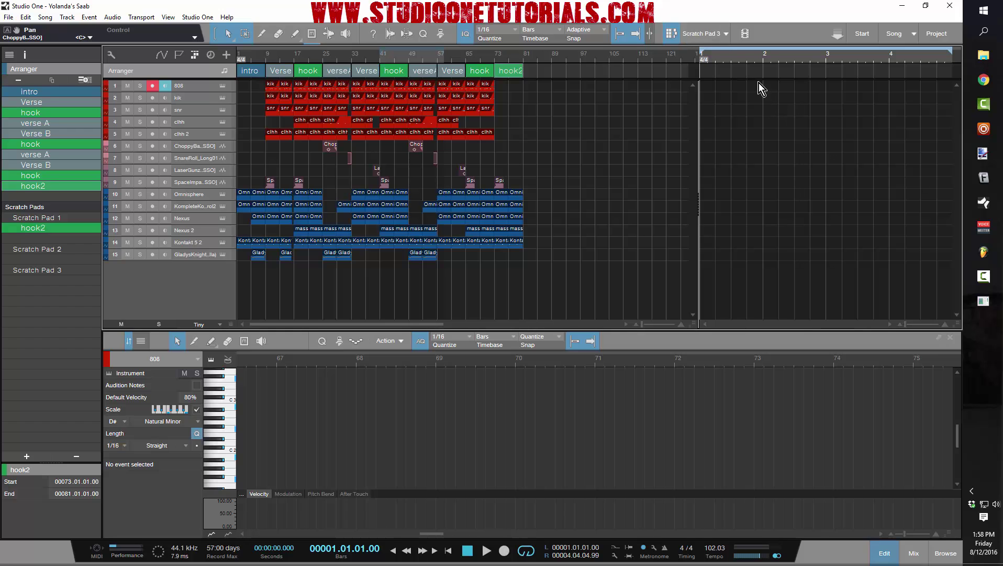
Switch to Scratch Pad 2, then back to Scratch Pad 1 with hook2
click(726, 35)
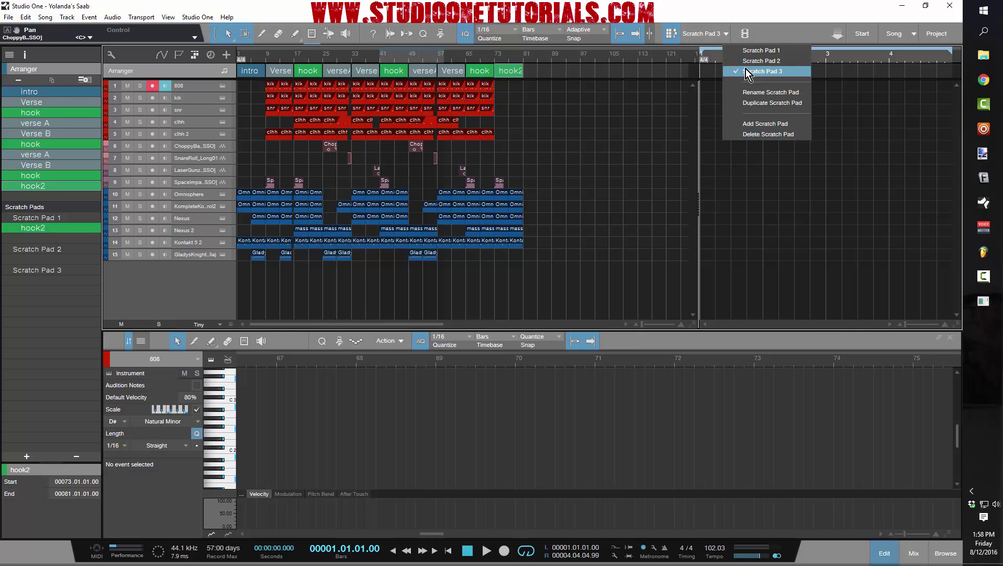
click(746, 62)
click(725, 34)
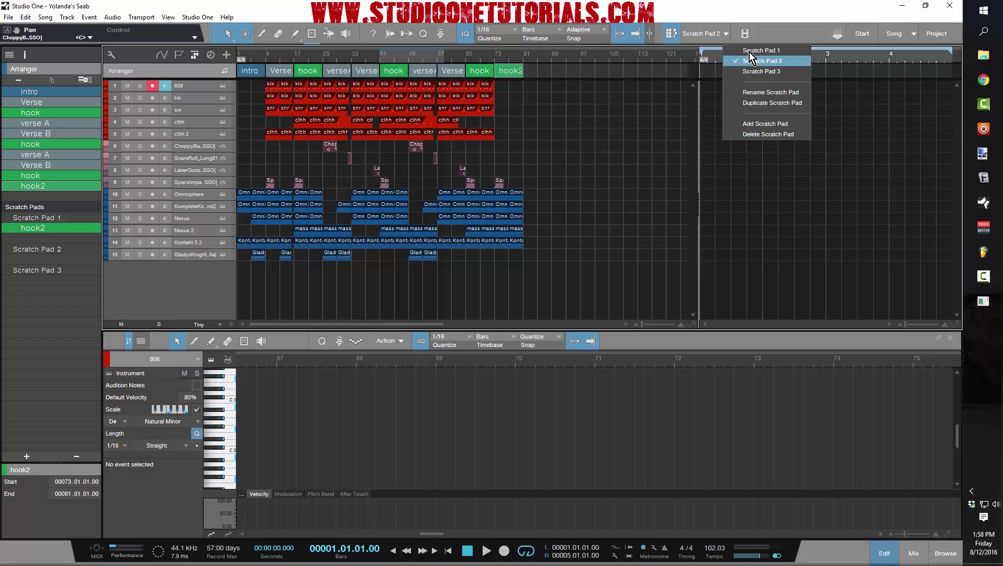
click(750, 51)
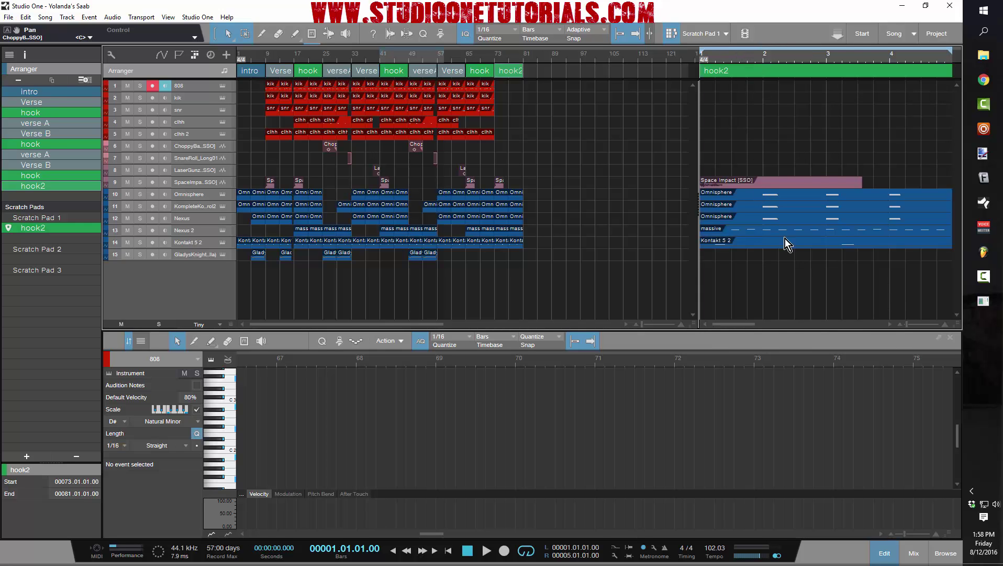